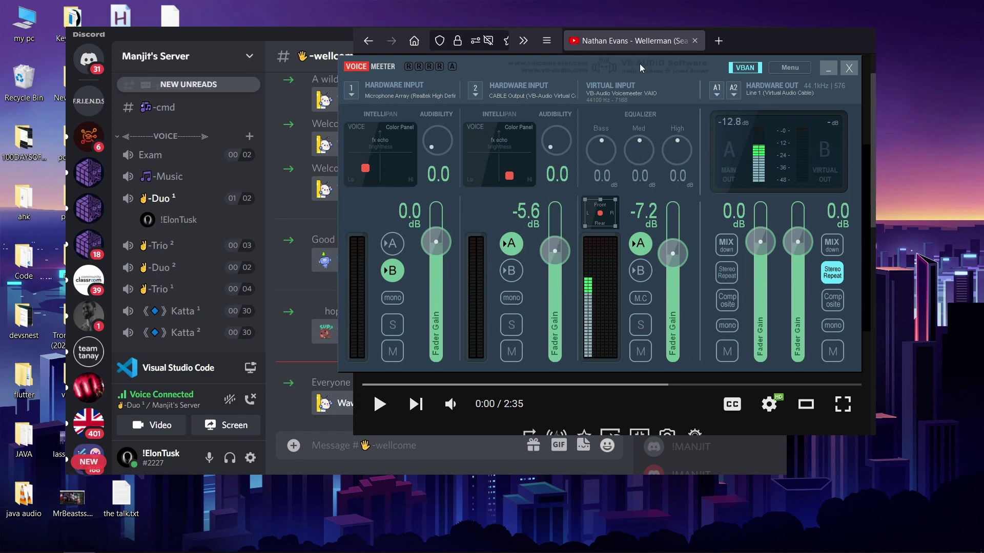
Nudge the second and first input faders, then reset both to 0.0 dB
drag(638, 73, 623, 73)
drag(545, 257, 545, 254)
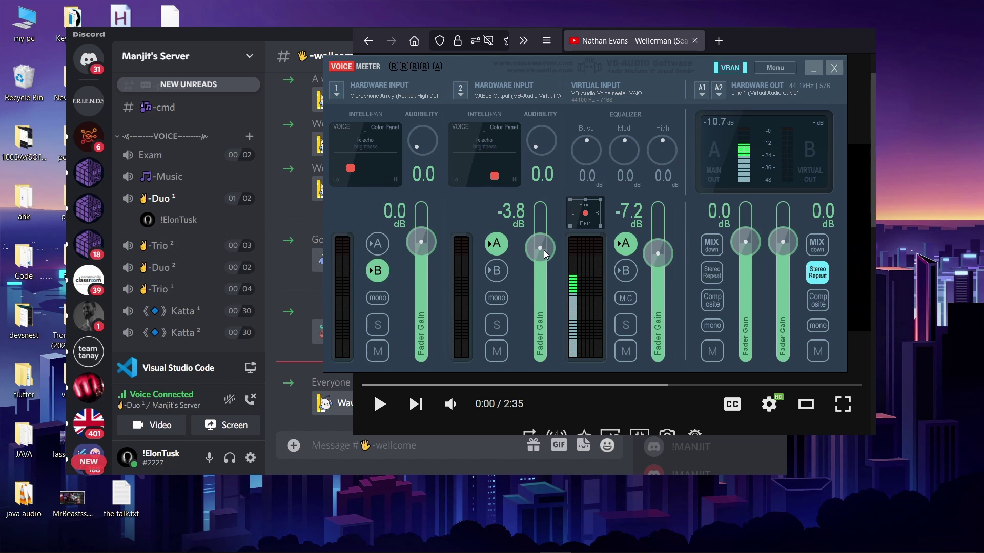
double_click(547, 254)
mouse_move(431, 245)
mouse_down()
mouse_move(431, 270)
mouse_move(430, 257)
mouse_up()
double_click(430, 258)
Try input 1's 3D panner at upper-right, then return to the colour panel
click(385, 128)
drag(350, 167, 366, 180)
click(385, 128)
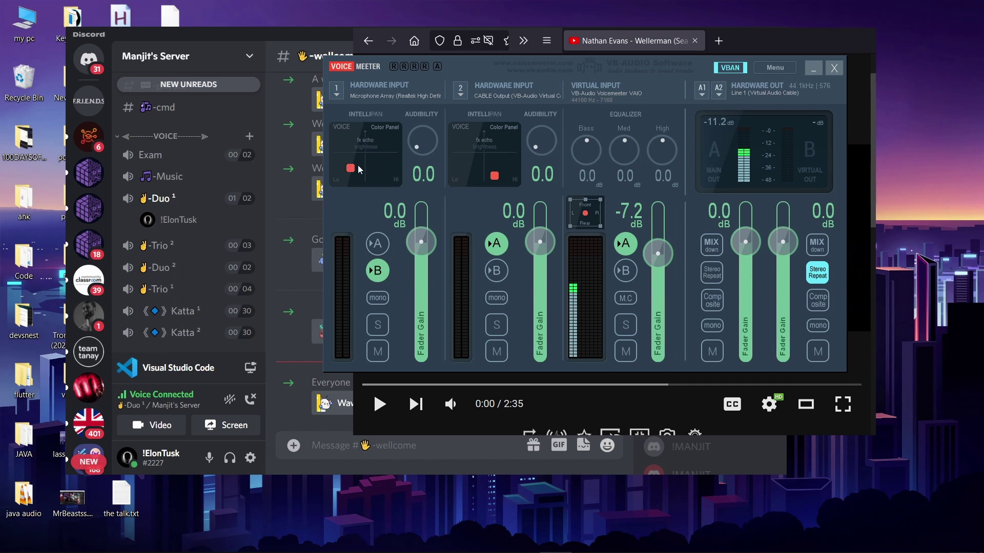
Route the virtual input to bus B while playing and pausing YouTube, then remove it
click(625, 270)
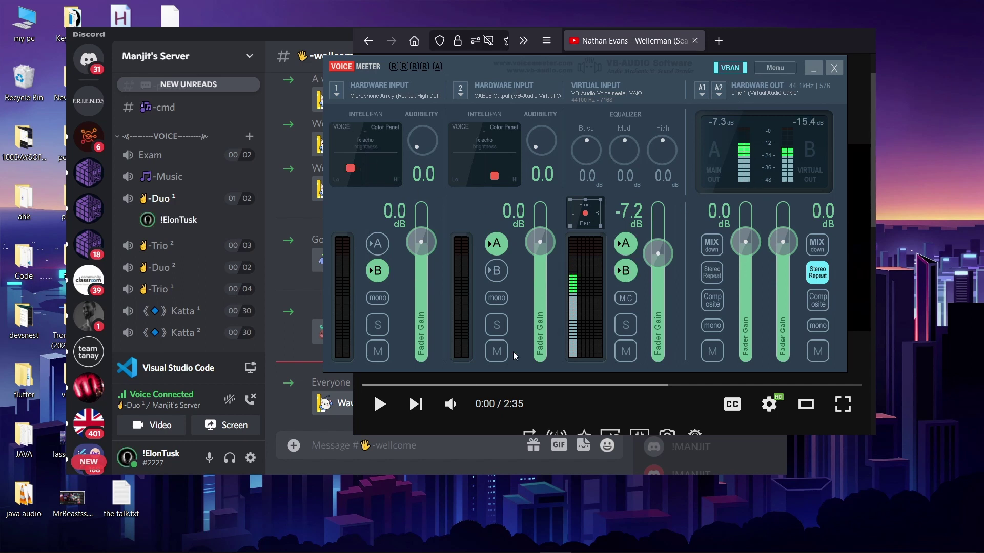
click(382, 413)
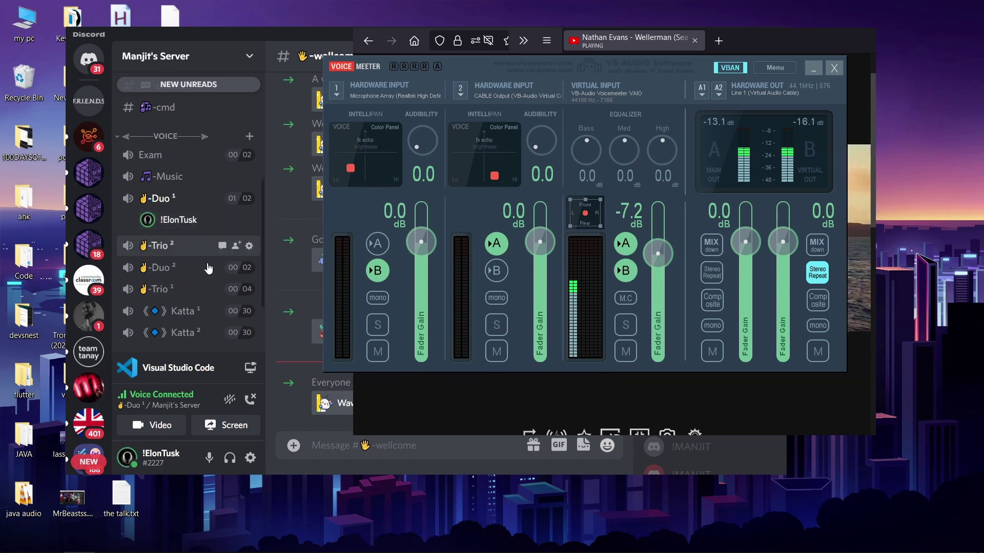
click(379, 408)
click(625, 270)
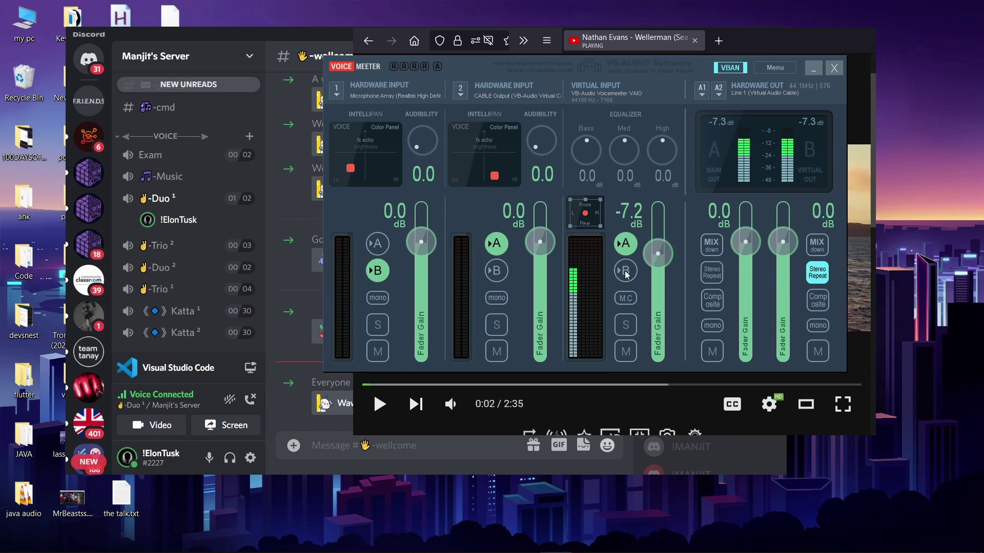
Open the VBAN network configuration, move it aside, and close it
click(730, 67)
drag(733, 78, 480, 85)
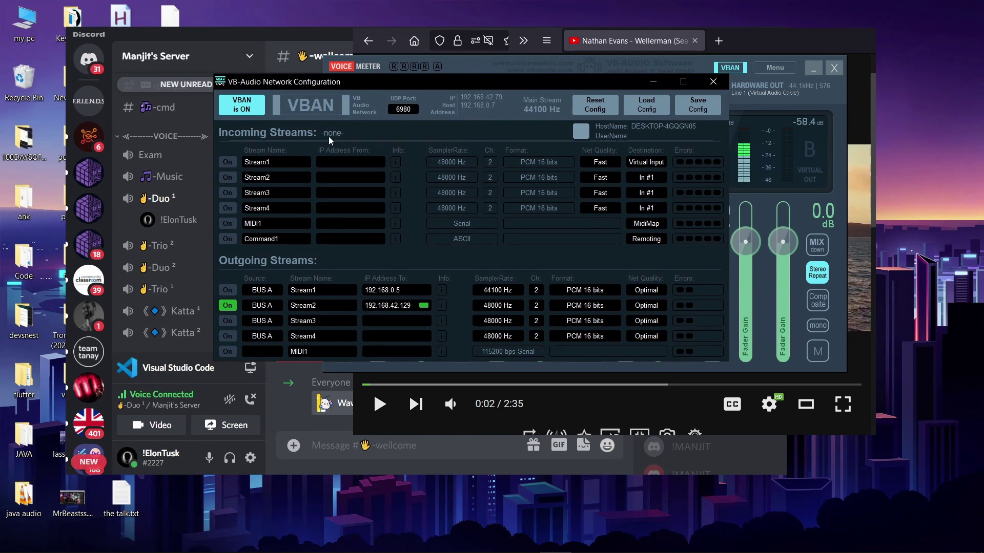
click(713, 81)
Reposition the Voicemeeter mixer window and switch to another window with Alt+Tab
drag(653, 65, 649, 72)
drag(342, 175, 346, 178)
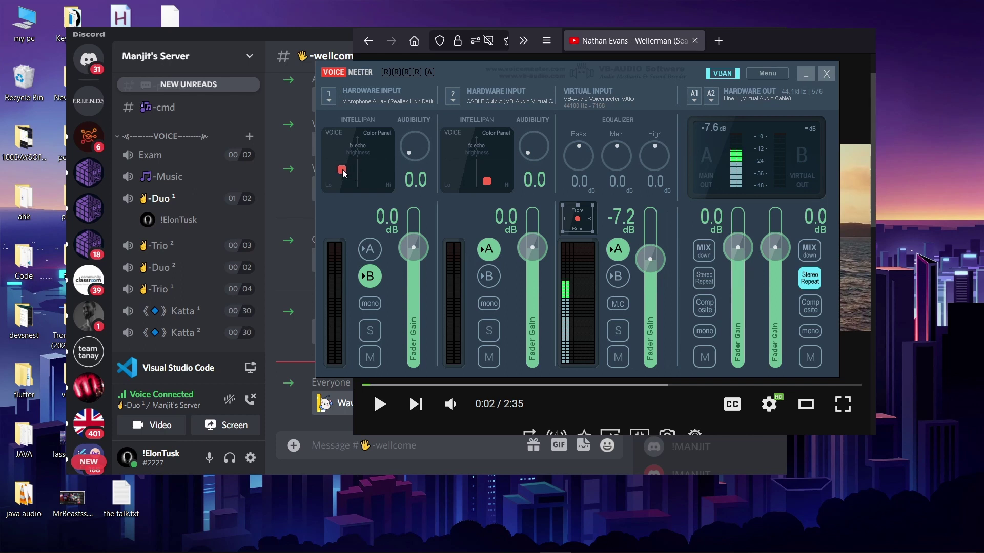
key(alt+Tab)
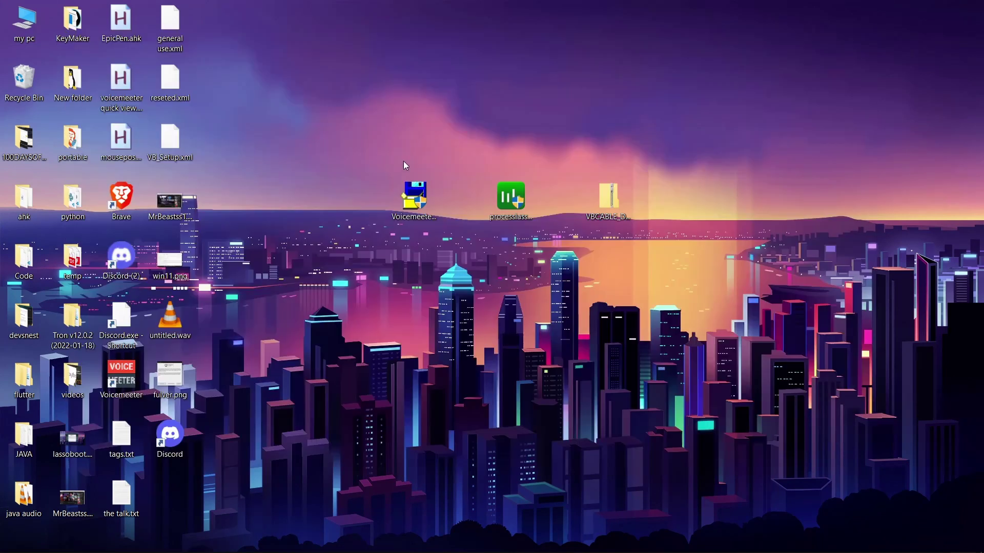
Select the three setup icons on the desktop and open the VBCABLE driver zip
drag(405, 152, 665, 291)
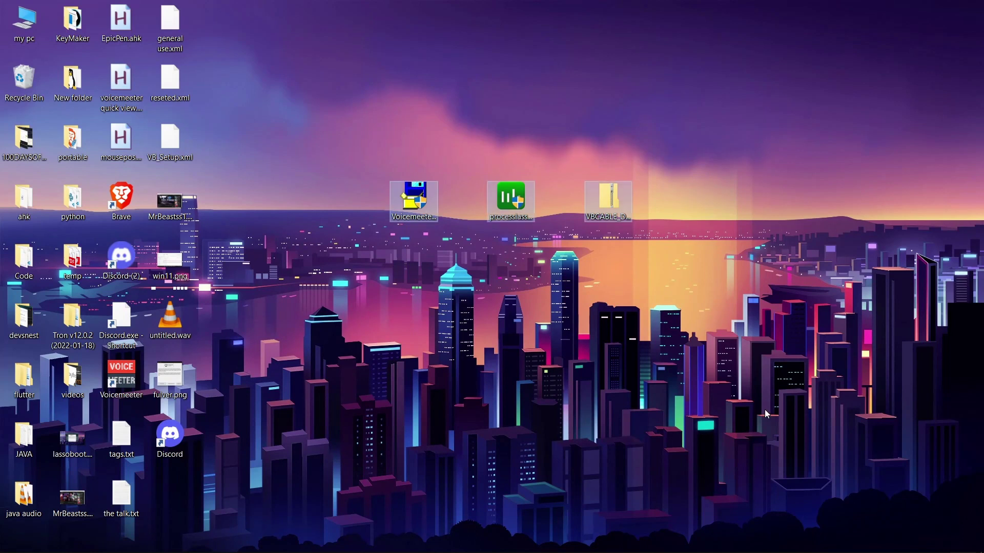
double_click(609, 201)
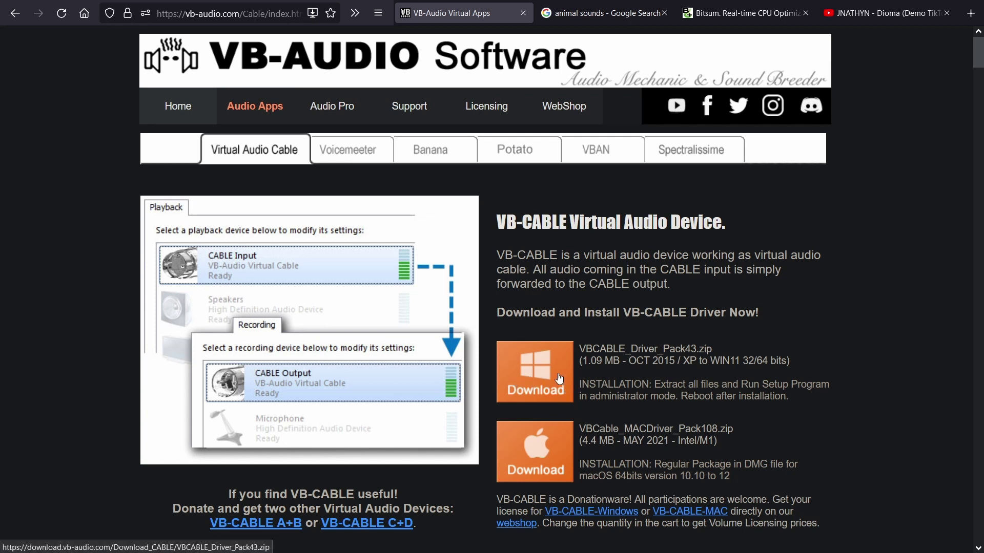
drag(663, 349, 776, 354)
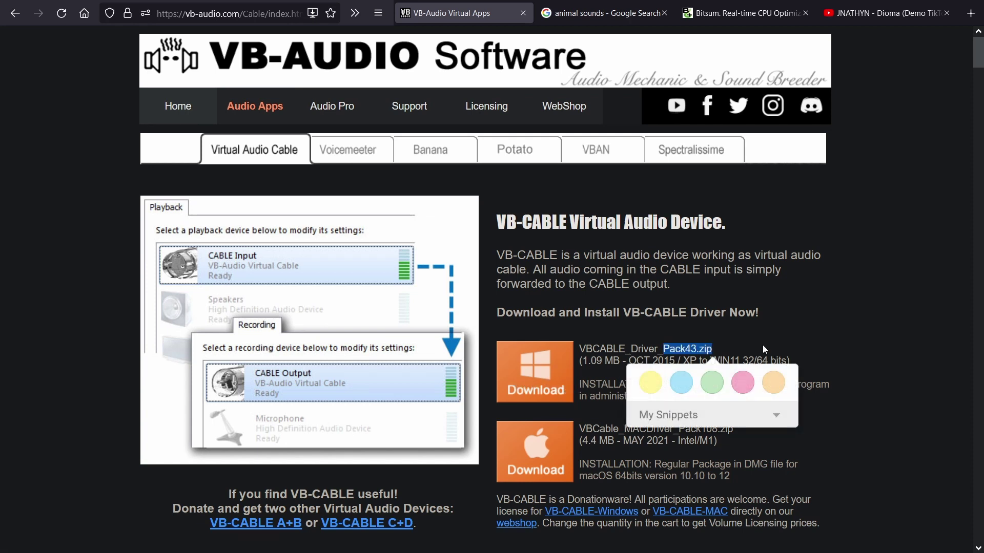
Browse the Voicemeeter product page down to the EXE download section, then show the desktop
click(359, 150)
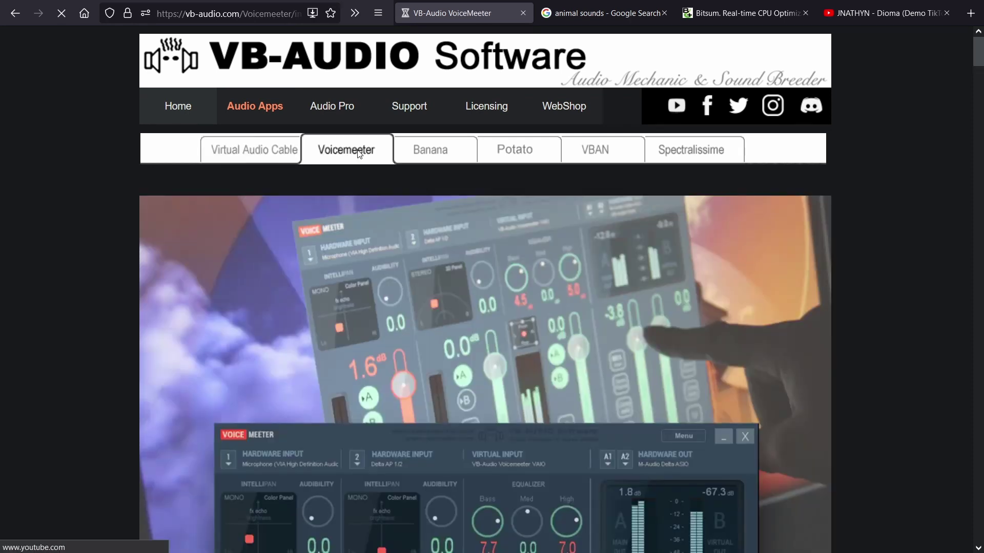
scroll(327, 152, down, 10)
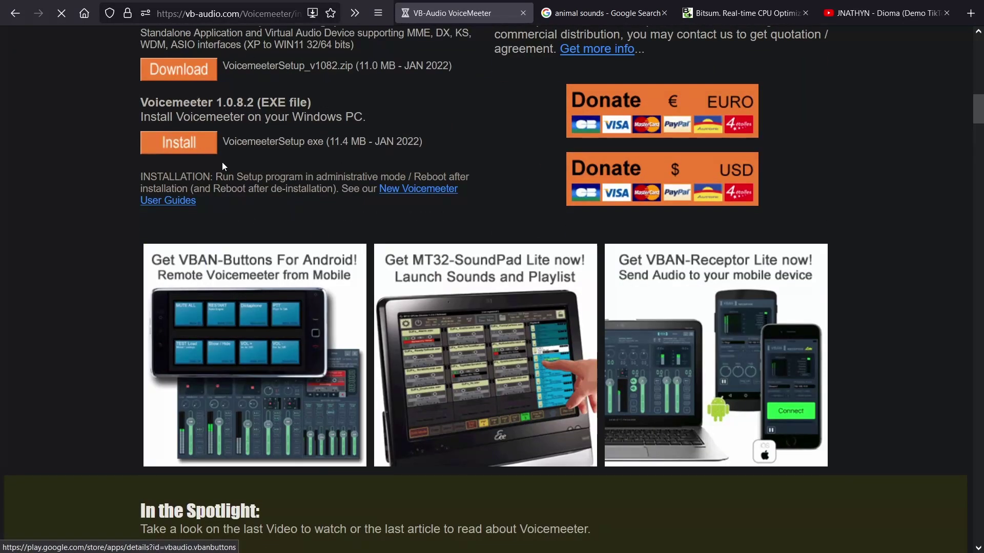
drag(272, 104, 312, 104)
scroll(551, 232, up, 10)
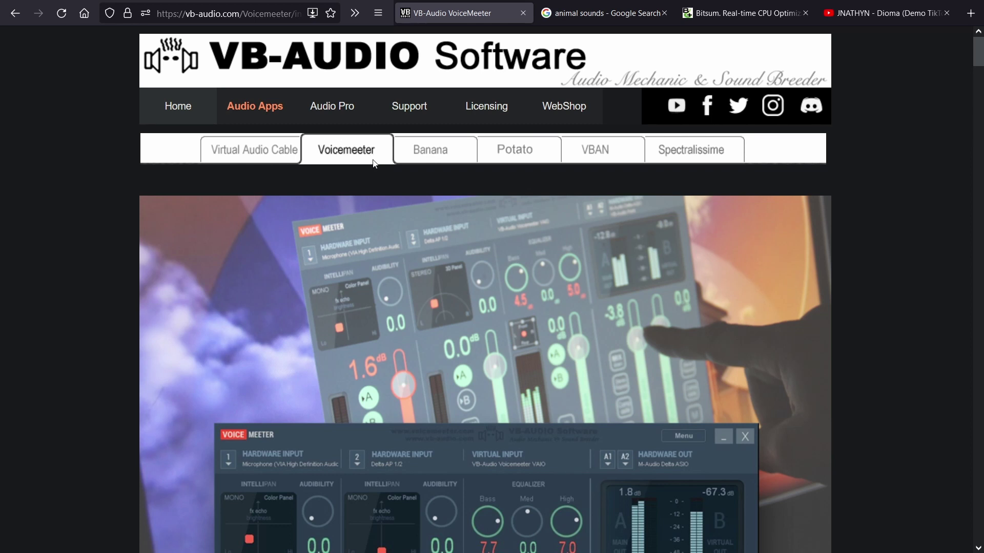
key(super+d)
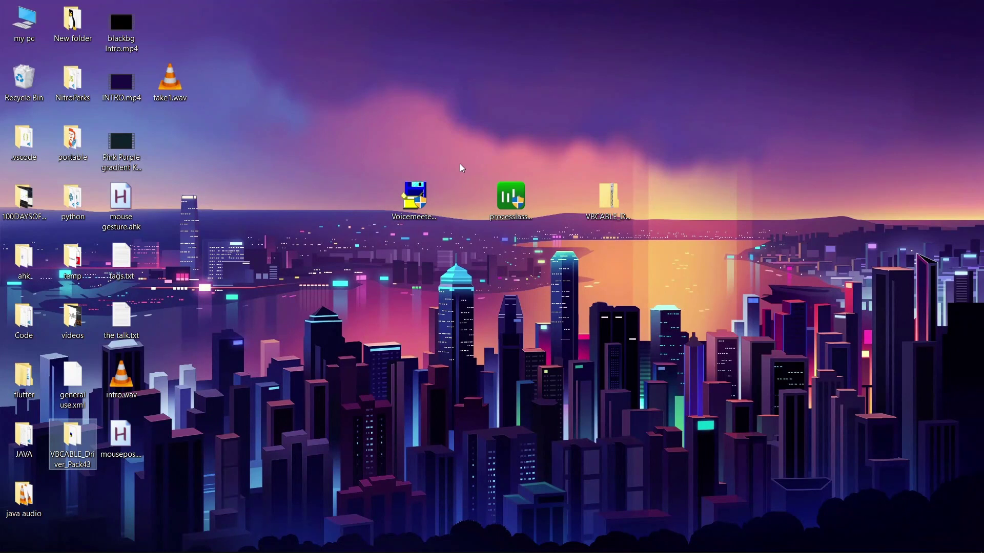
drag(454, 163, 353, 299)
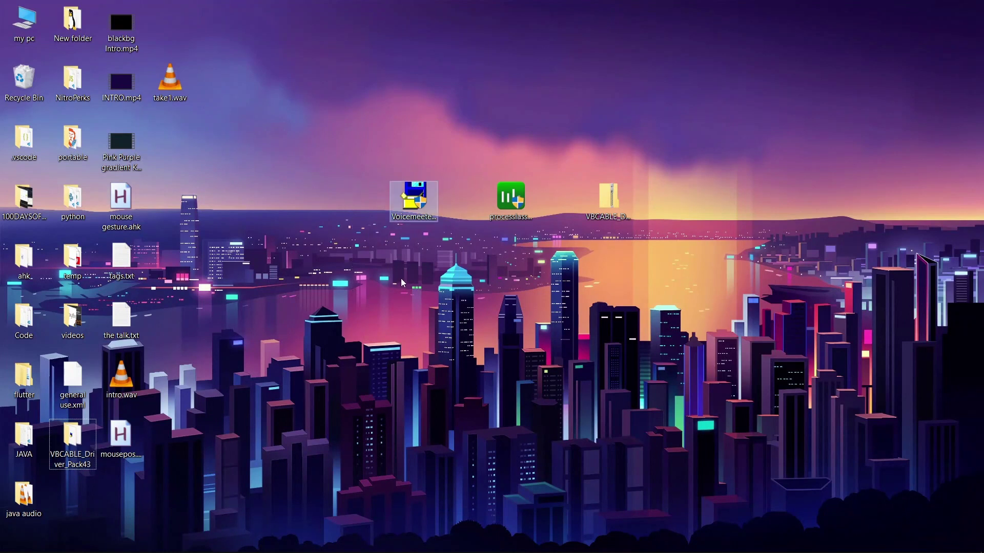
click(544, 268)
drag(734, 179, 321, 299)
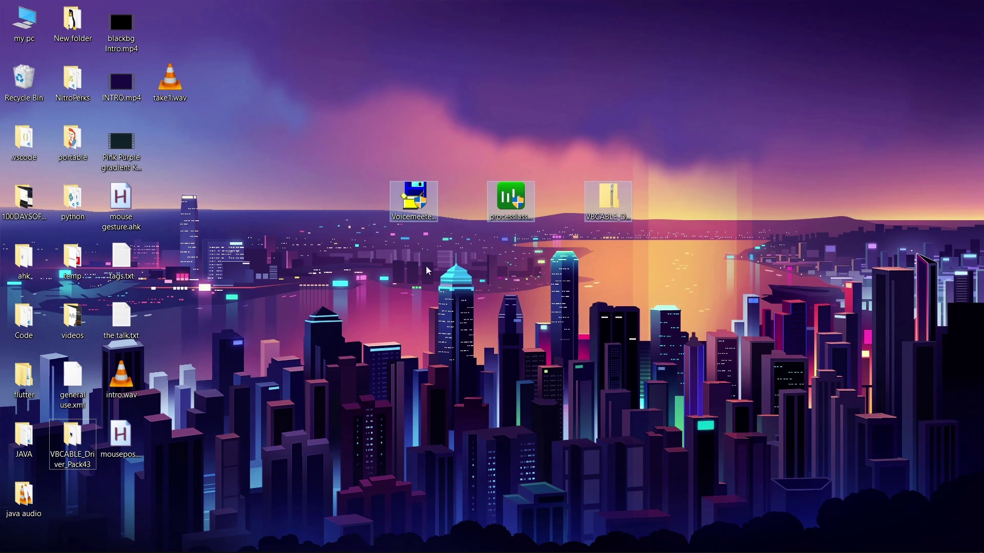
drag(558, 159, 472, 271)
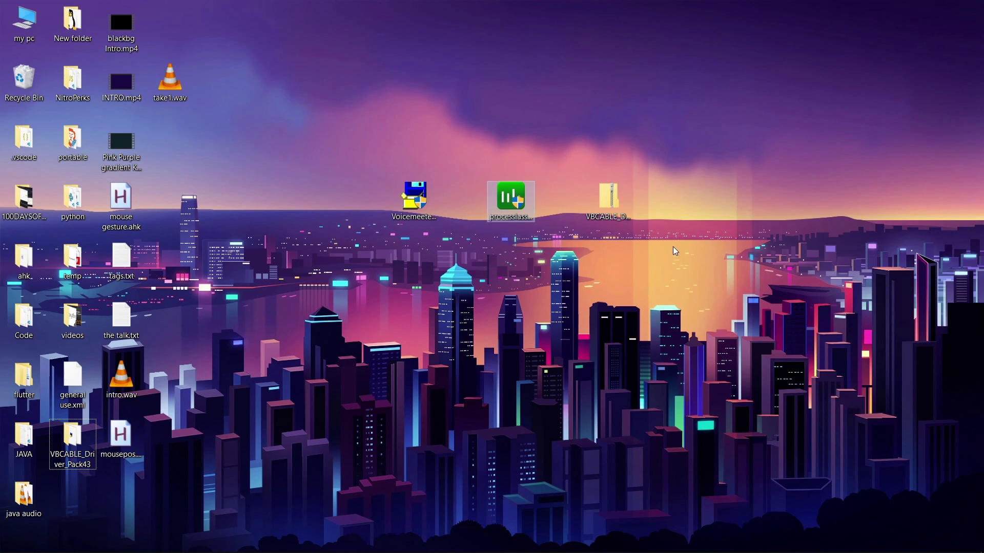
click(609, 212)
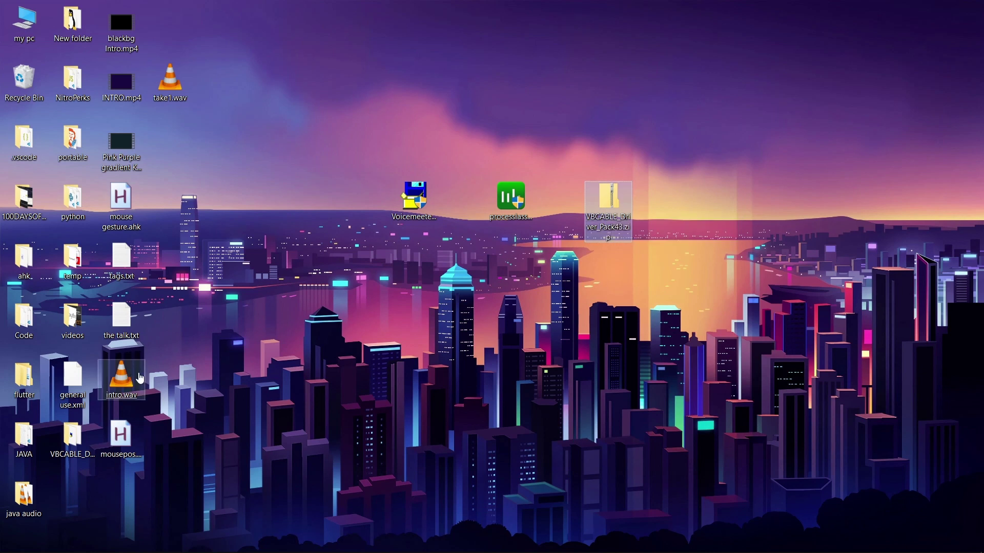
double_click(86, 436)
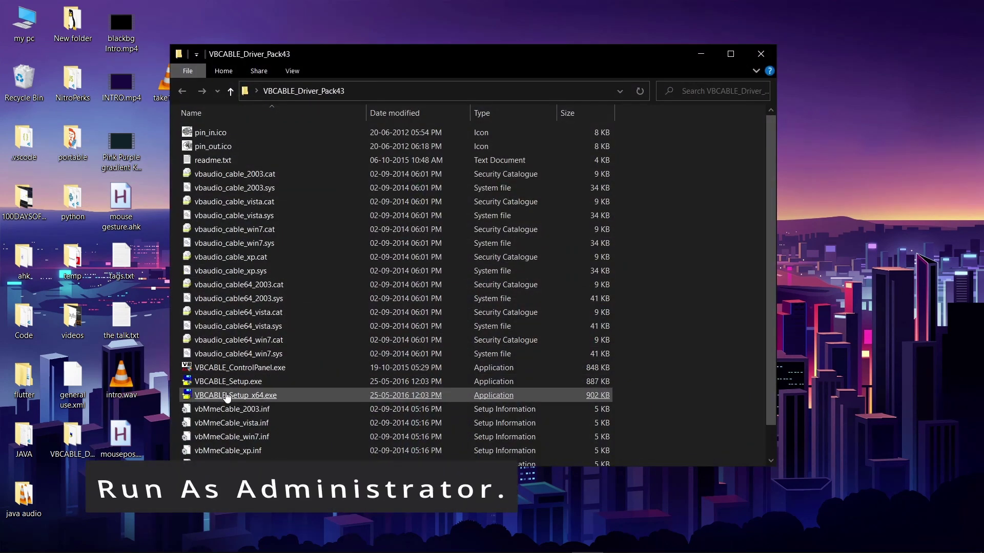
click(761, 54)
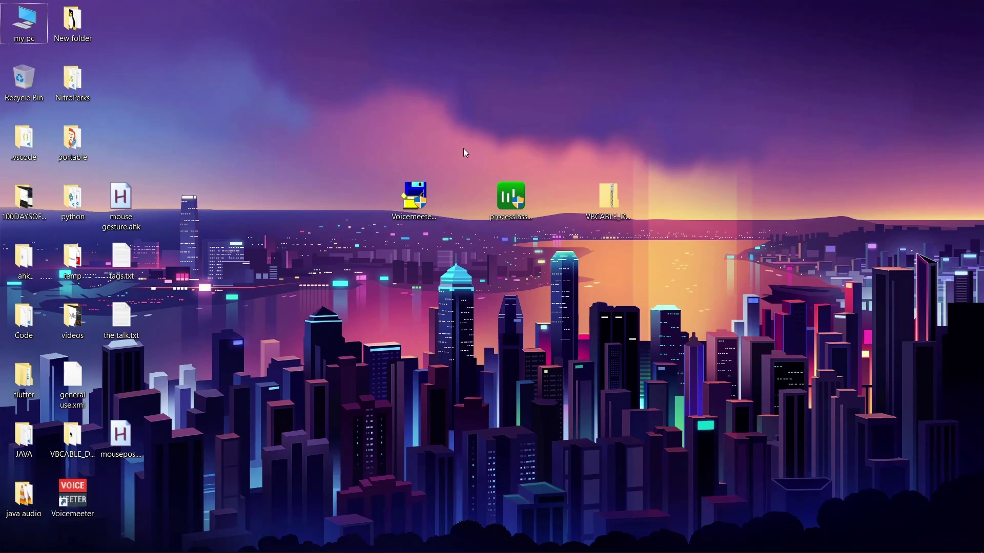
Launch the Voicemeeter mixer and move it toward the screen centre
double_click(73, 495)
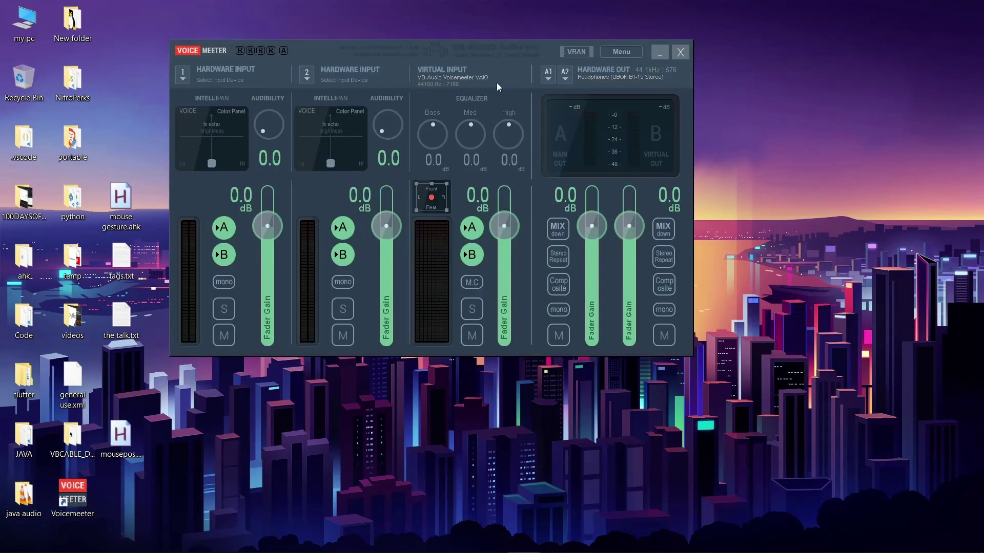
drag(497, 49, 553, 76)
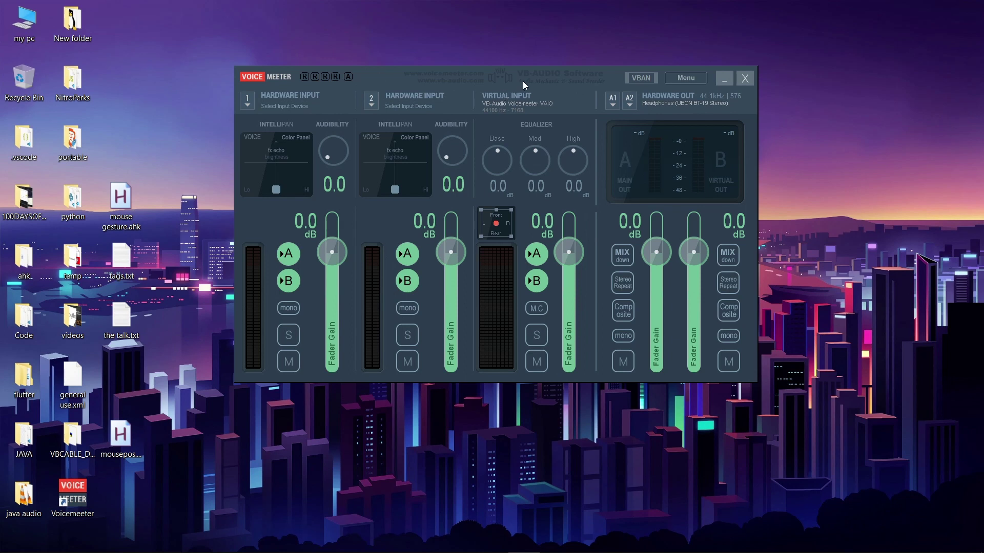
drag(567, 75, 571, 61)
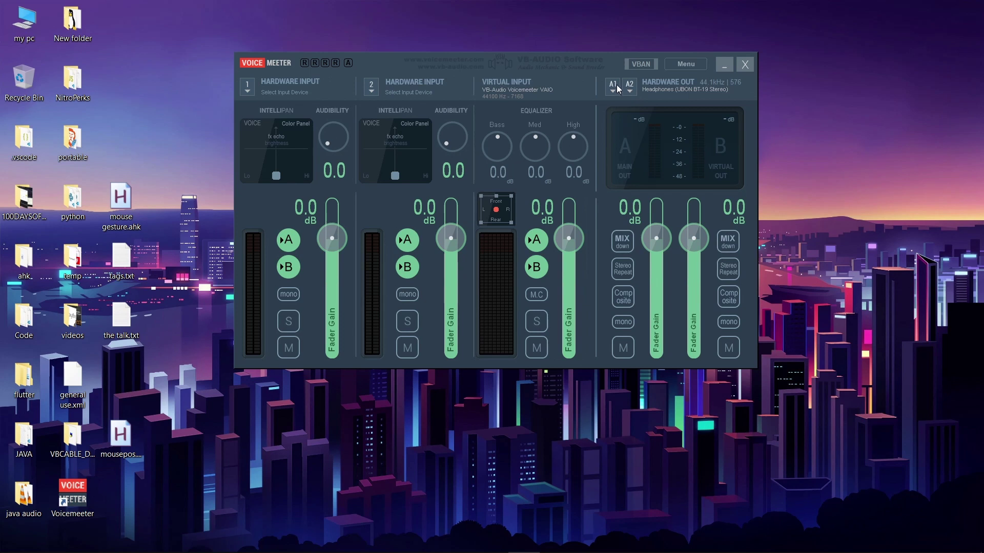
Review the A1 and A2 output device lists, keeping Headphones (UBON BT-19 Stereo) selected
click(614, 85)
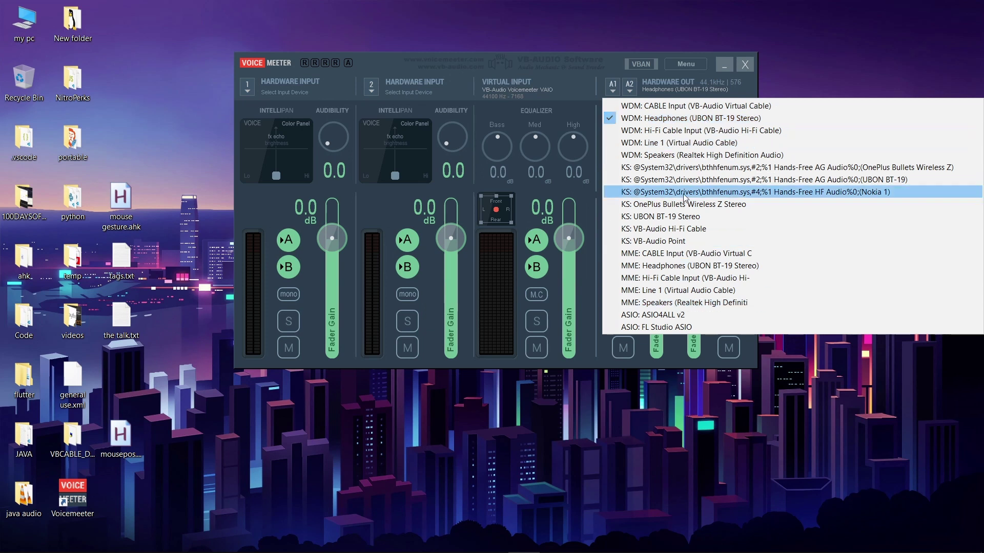
click(591, 65)
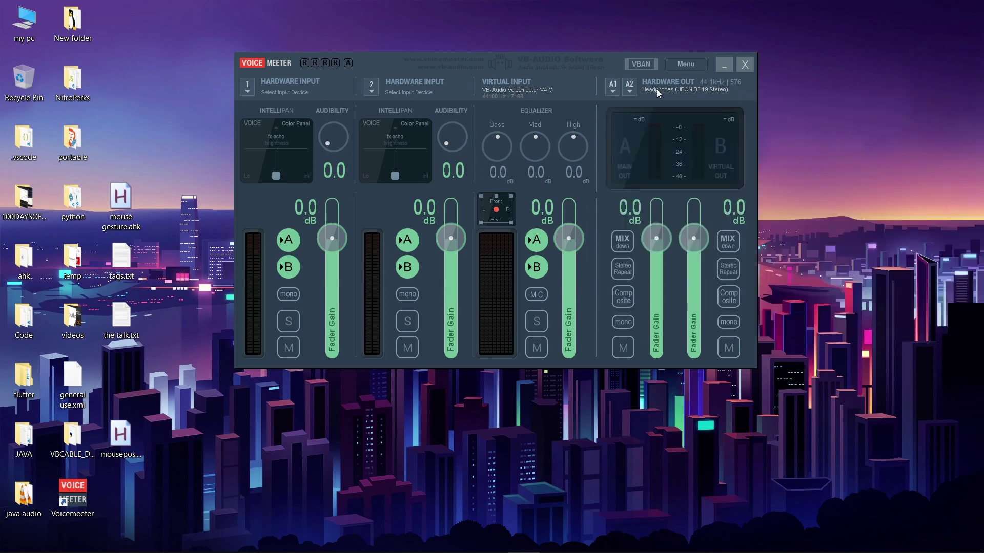
click(630, 89)
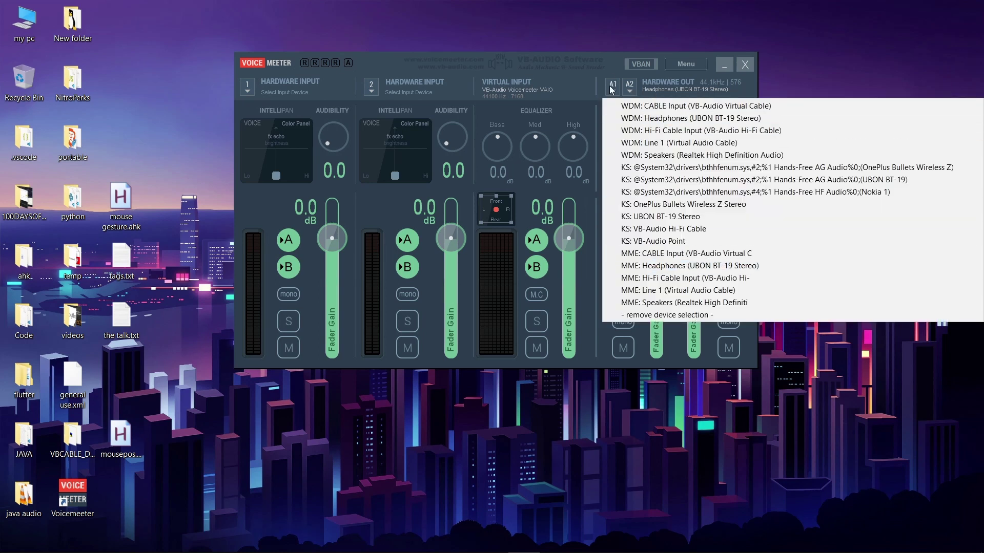
click(594, 65)
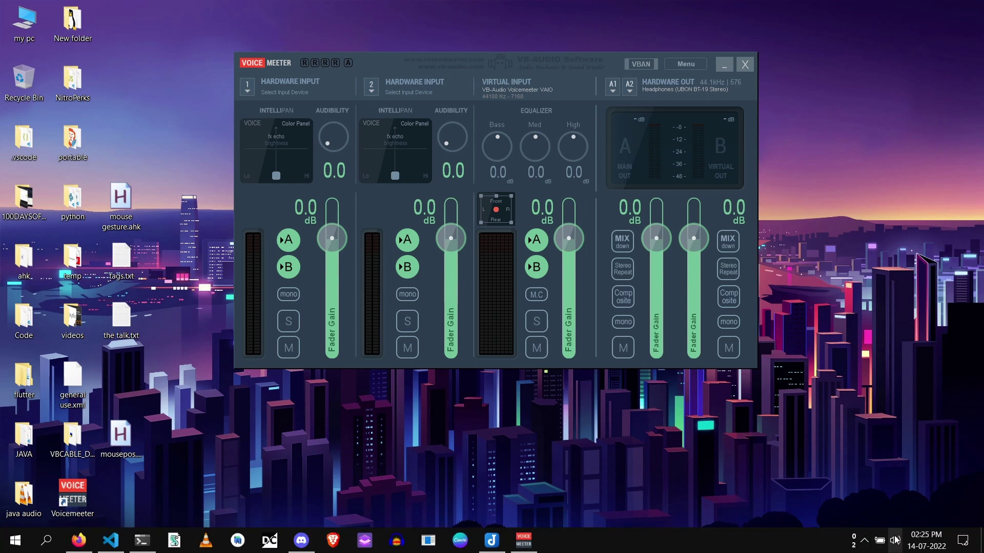
Confirm VoiceMeeter Input plays at volume 100, then Alt+Tab to Firefox playing YouTube
click(895, 540)
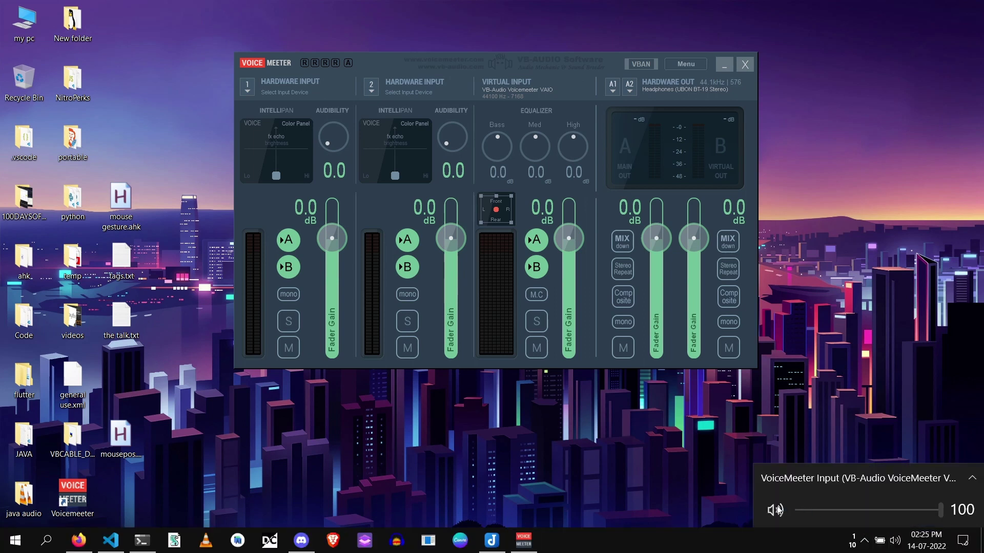
click(545, 64)
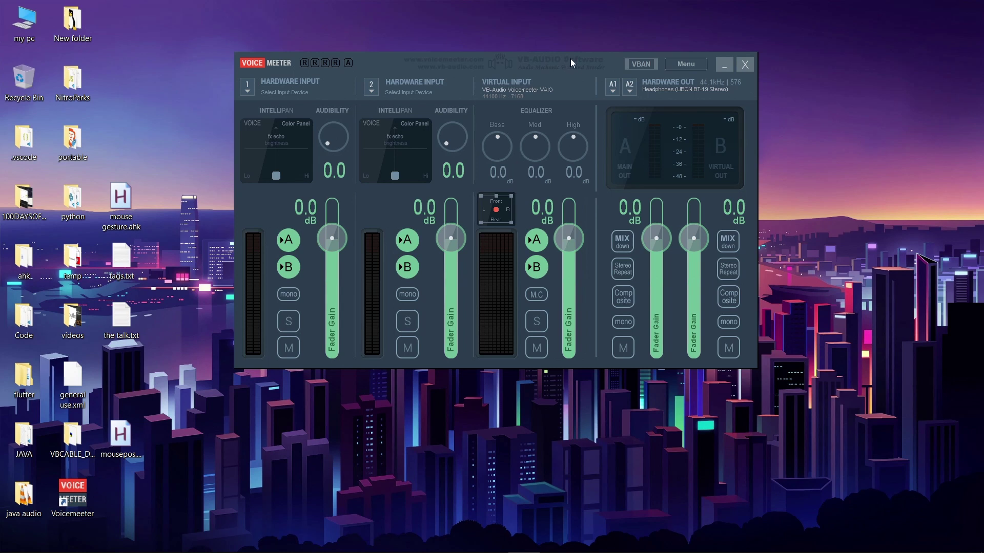
key(alt+Tab)
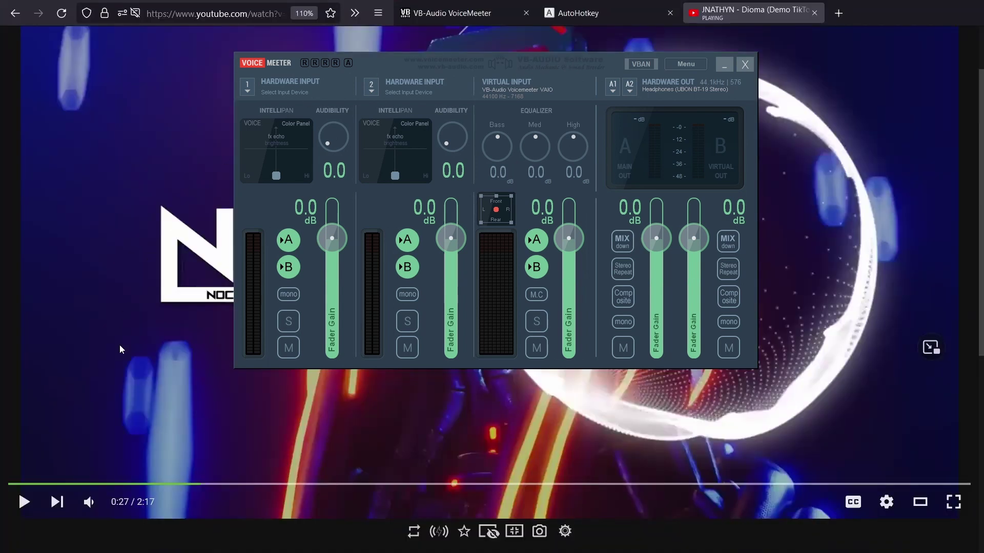
Mute the A1 headphones output and toggle the virtual input's A and B sends off and on
click(622, 347)
click(536, 267)
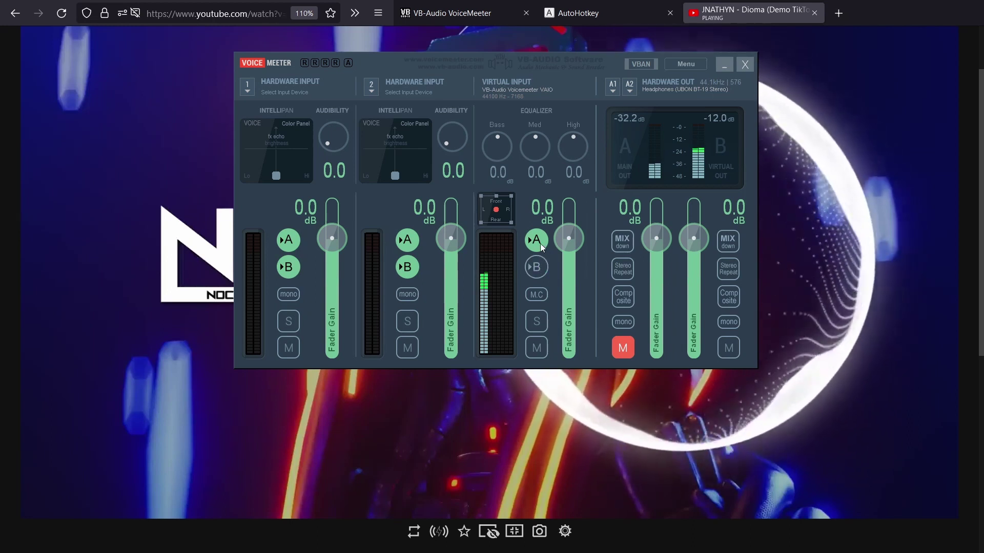
click(548, 267)
click(536, 272)
click(540, 245)
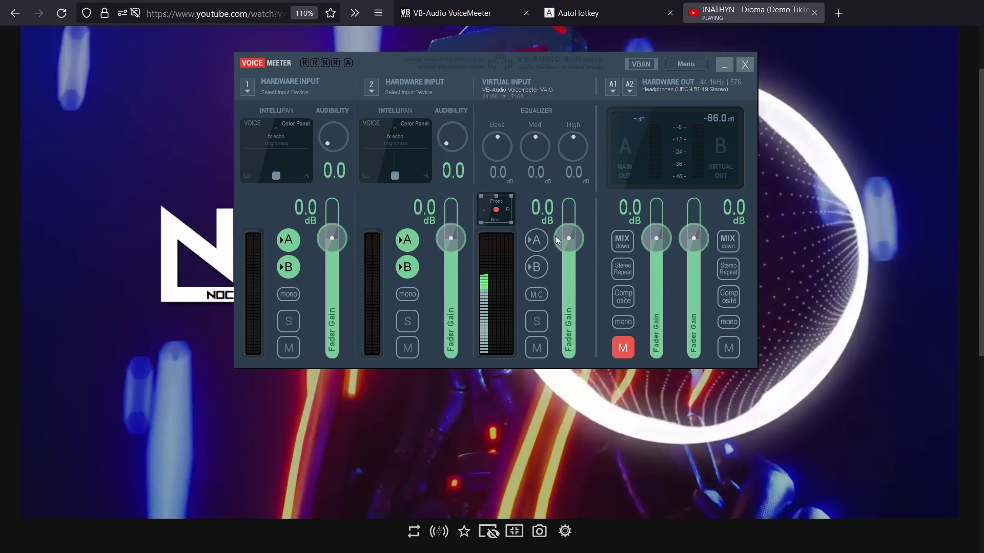
click(539, 244)
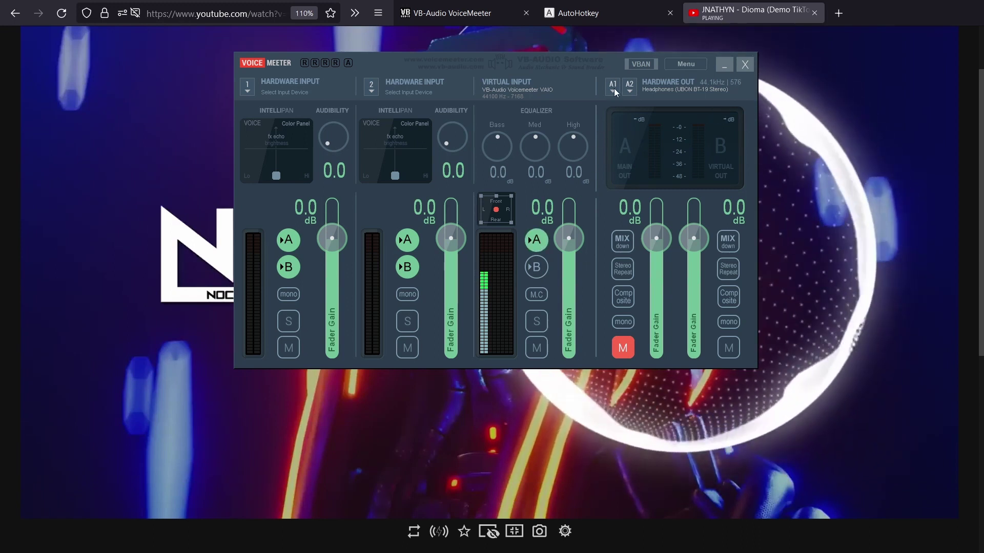
Confirm Headphones remains the A1 device and send the virtual input to B again
click(614, 87)
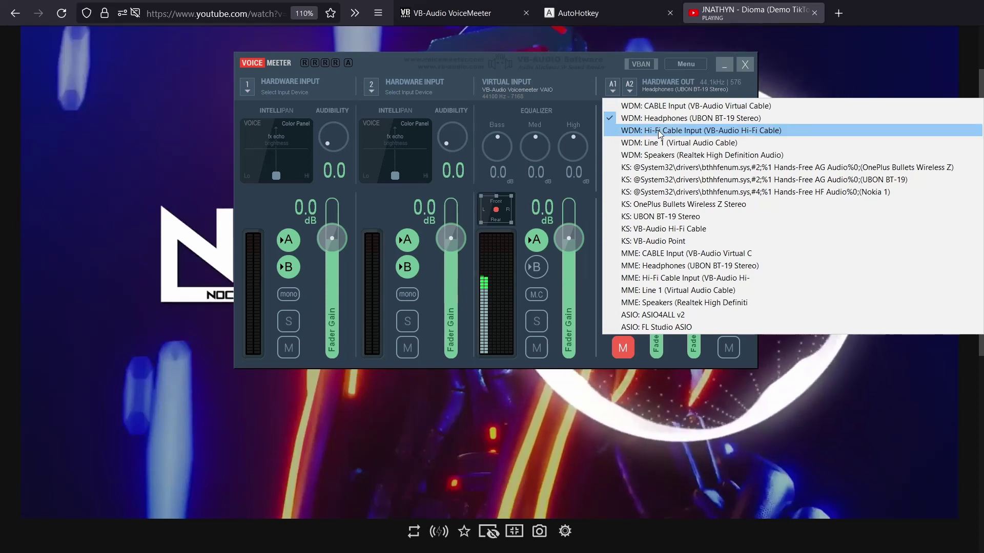
click(573, 63)
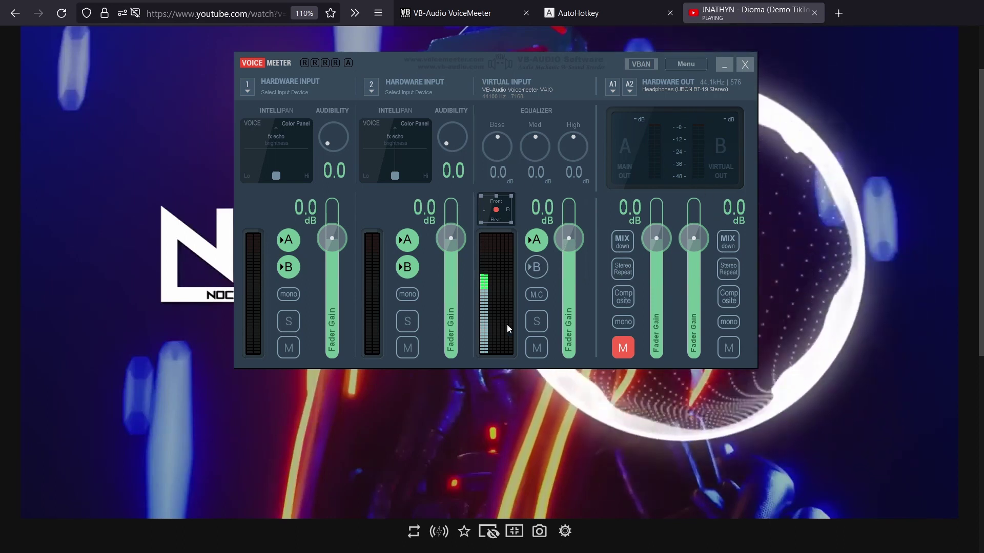
click(537, 272)
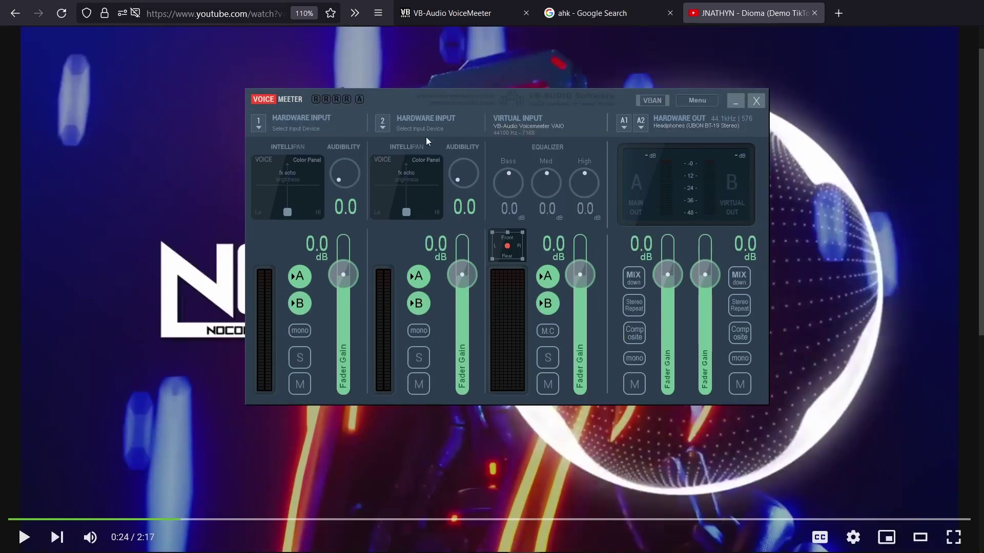
Set hardware input 1 to the Realtek Microphone Array and route it only to bus B
click(282, 127)
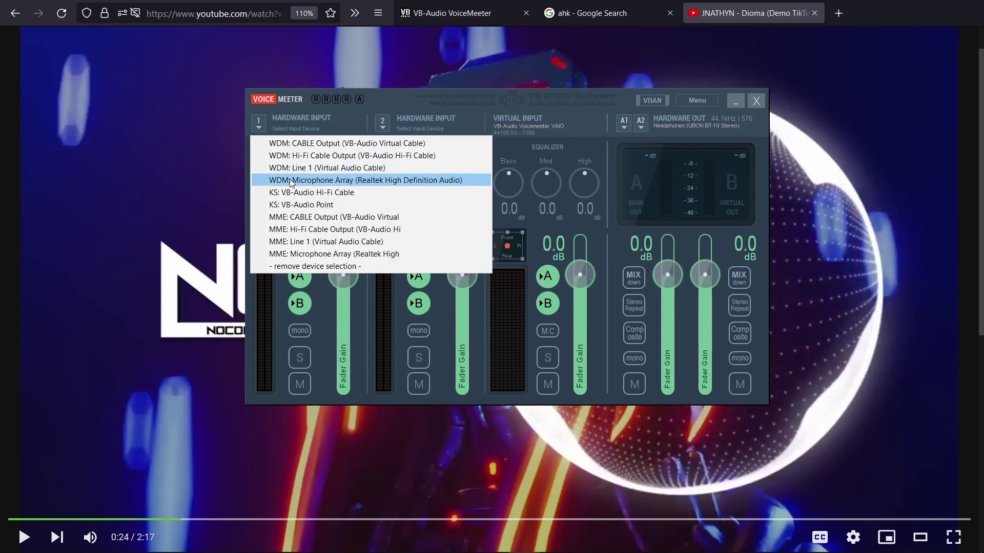
click(340, 182)
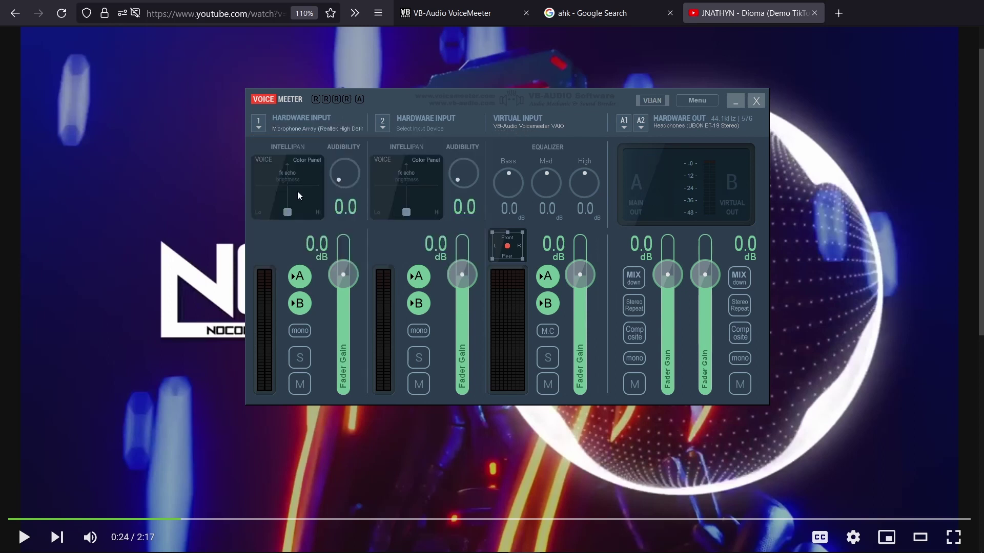
click(305, 277)
click(304, 303)
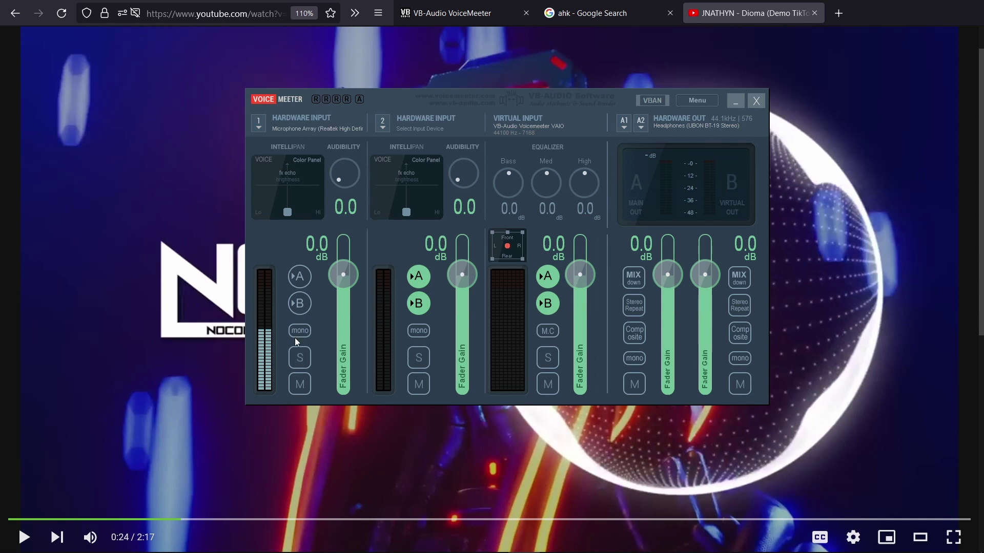
click(299, 306)
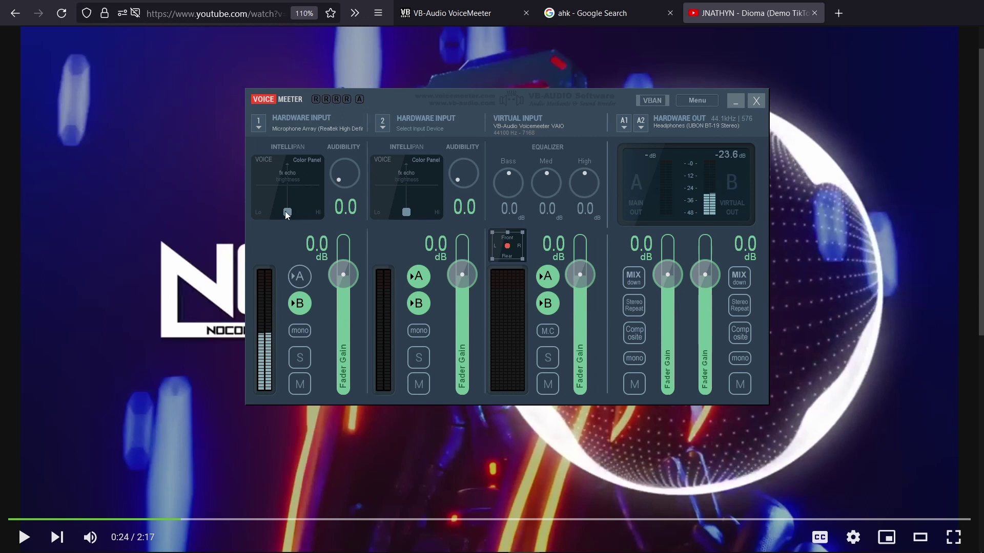
Reset input 1's pan and switch it to the 3D Panel, placed front-left
drag(286, 212, 280, 201)
double_click(270, 202)
right_click(319, 197)
mouse_move(288, 212)
mouse_down()
mouse_move(309, 190)
mouse_move(276, 186)
mouse_move(314, 193)
mouse_move(287, 212)
mouse_up()
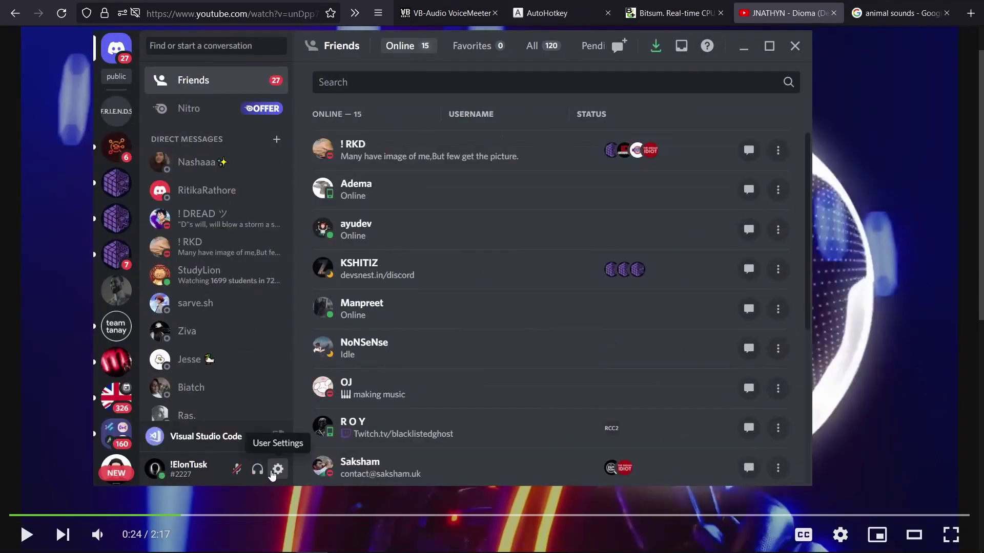
In Voice & Video settings, choose VoiceMeeter Output as input device and start Let's Check
click(273, 473)
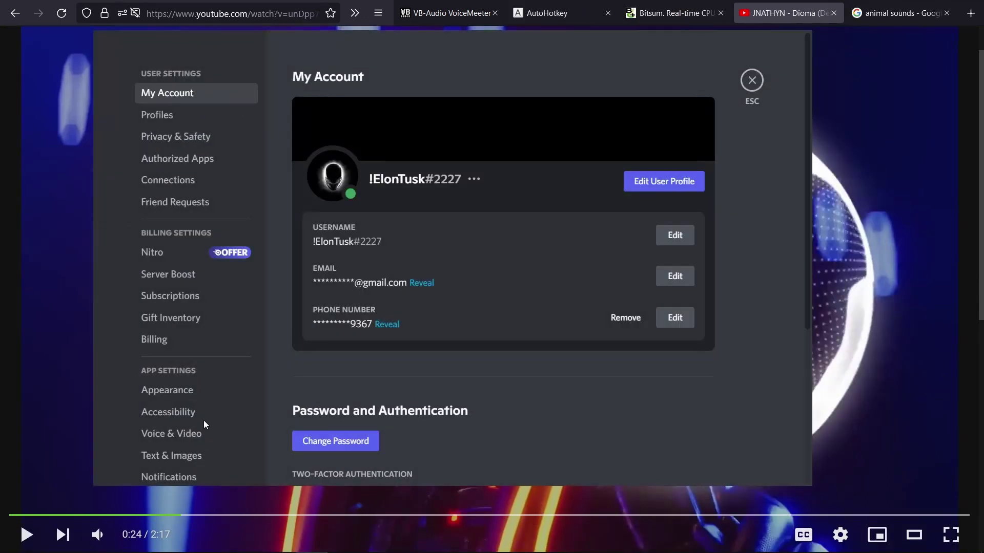
click(211, 431)
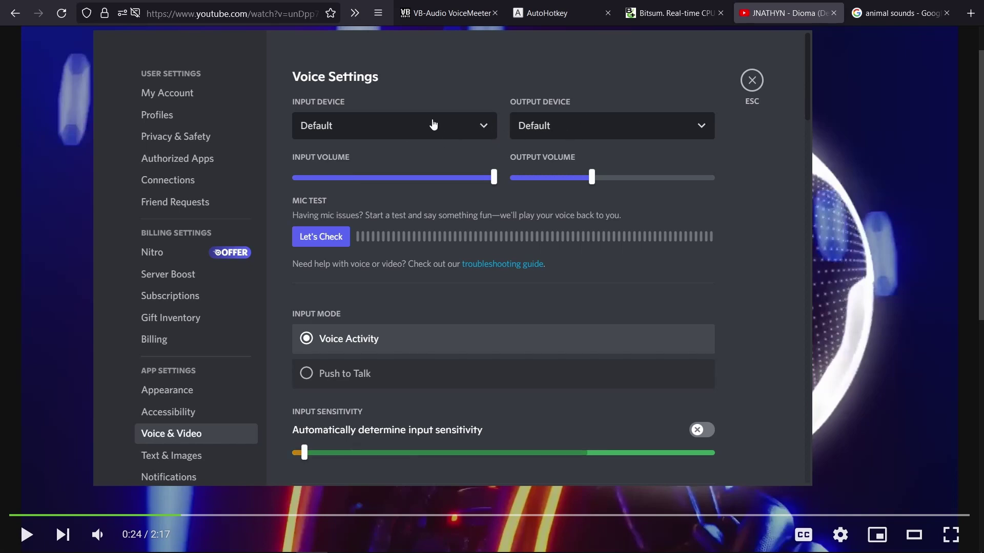
click(408, 130)
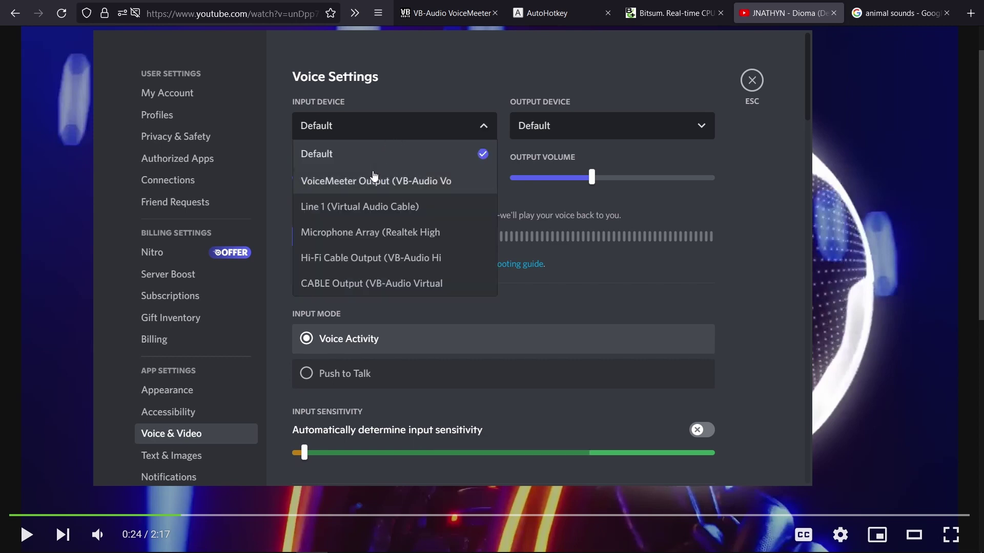
click(363, 182)
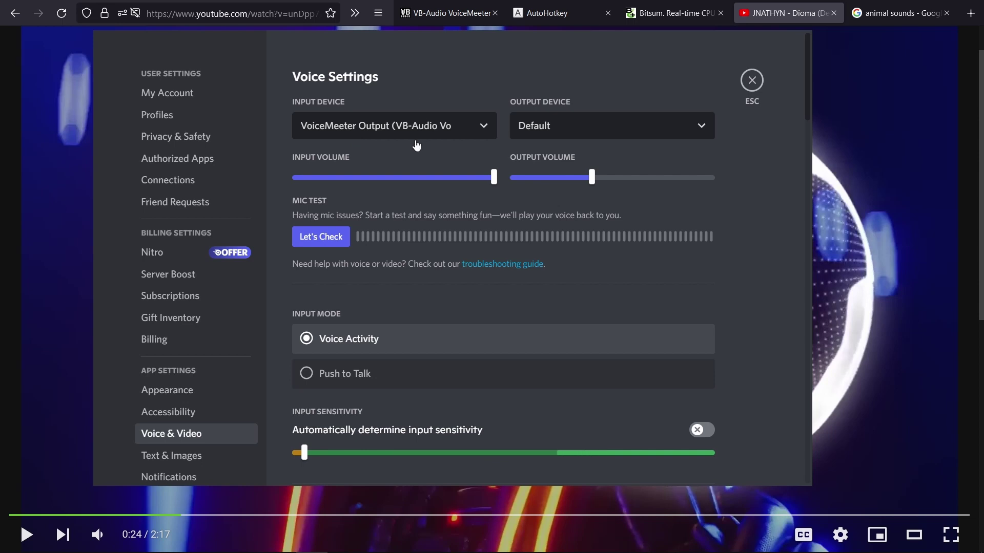
click(334, 237)
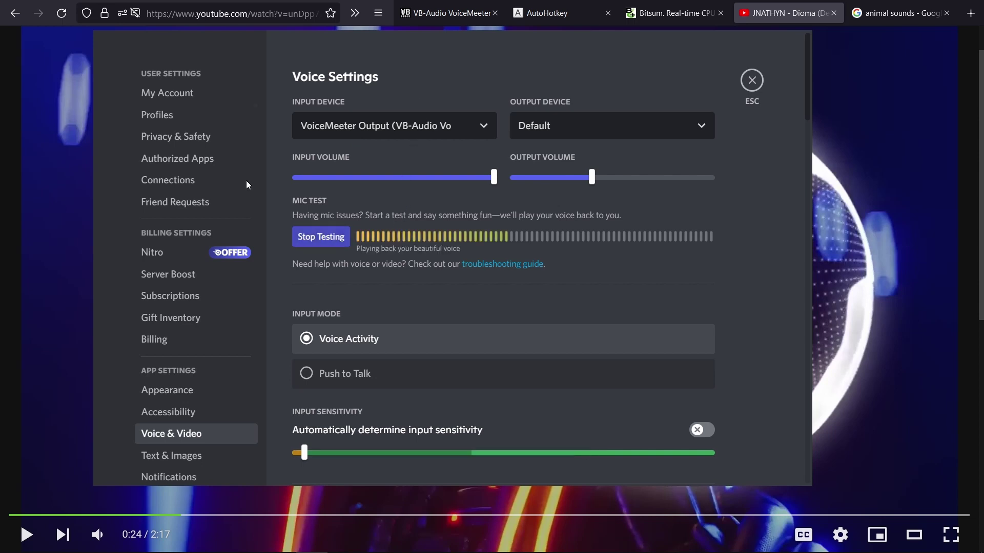
drag(542, 154, 659, 172)
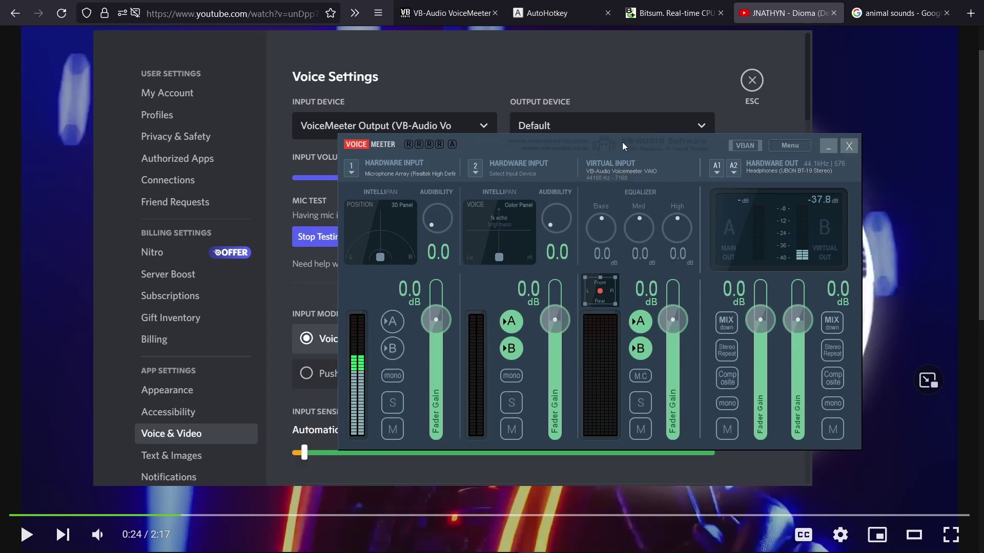
Move the mixer aside, pan input 1's voice toward Lo, and unmute output bus B
drag(632, 143, 507, 95)
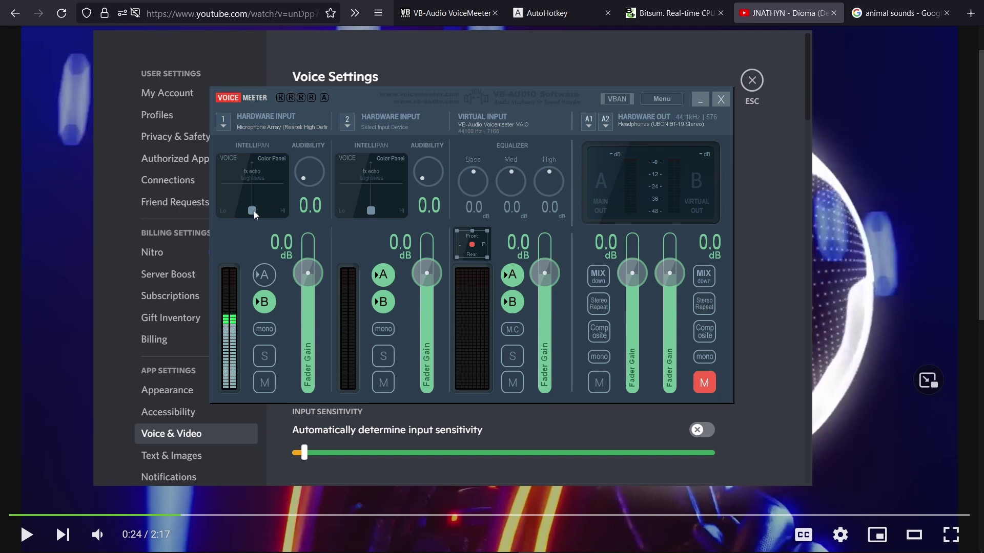
drag(253, 211, 240, 199)
drag(496, 90, 508, 113)
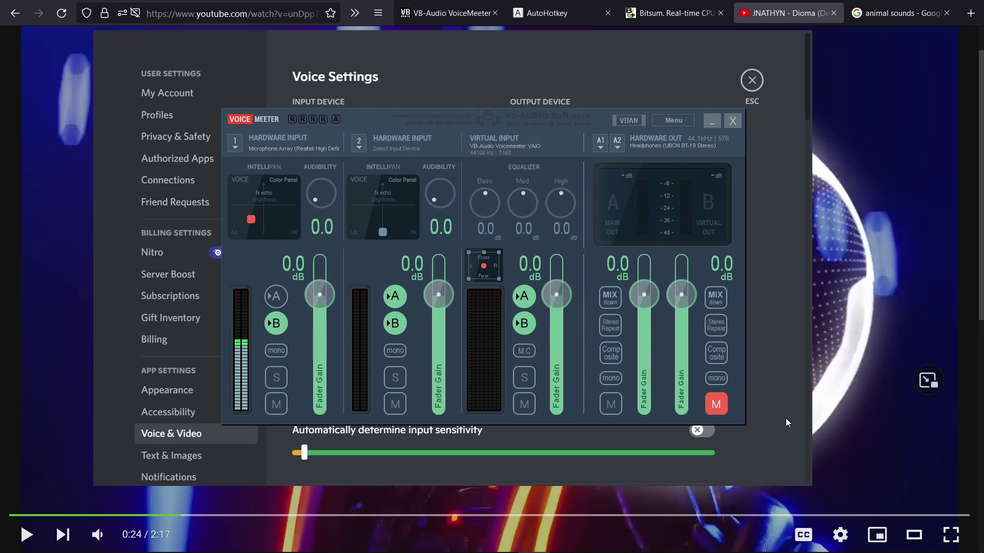
click(717, 404)
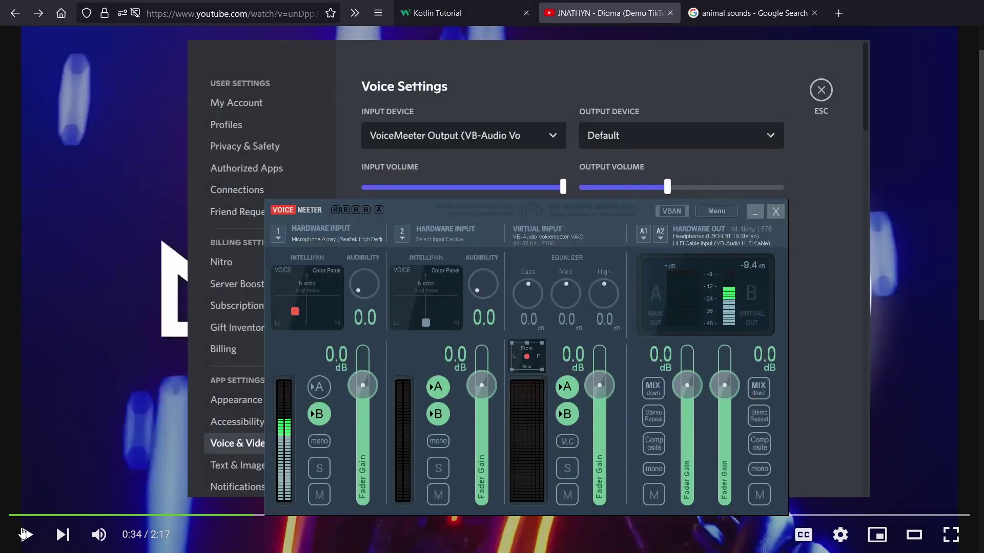
Mute output bus A and set Discord's output device to VoiceMeeter Input
click(654, 495)
drag(528, 214, 528, 332)
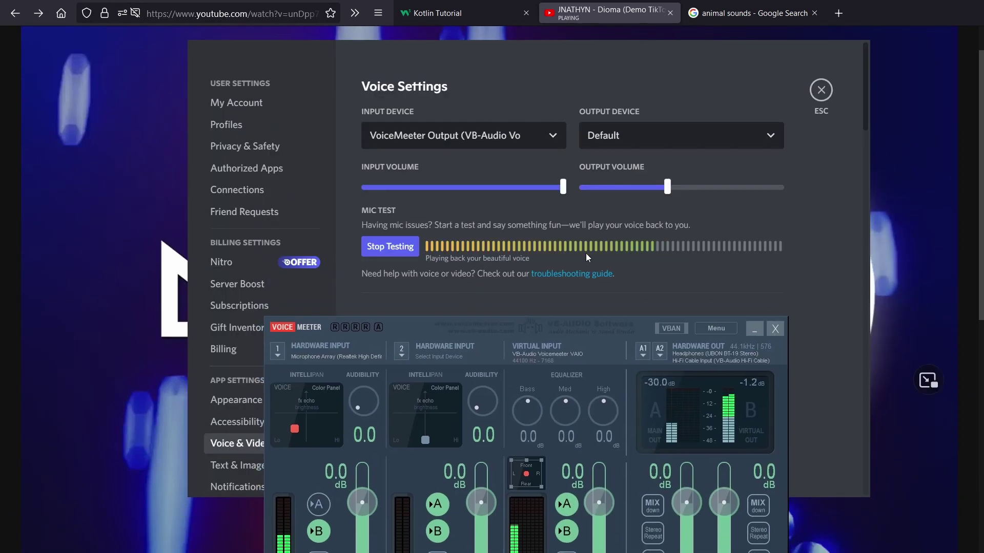
drag(536, 331, 558, 335)
click(639, 134)
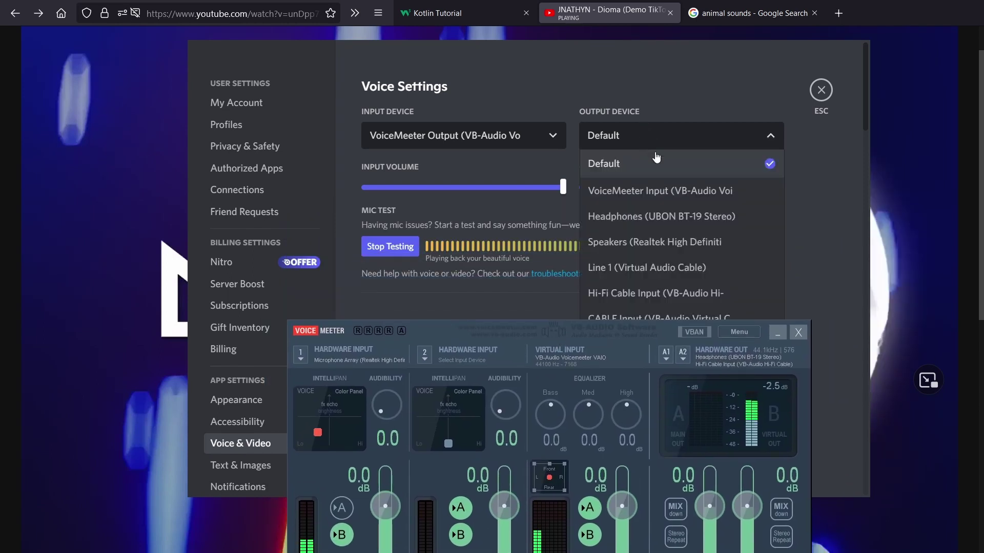
click(643, 194)
drag(542, 333, 532, 211)
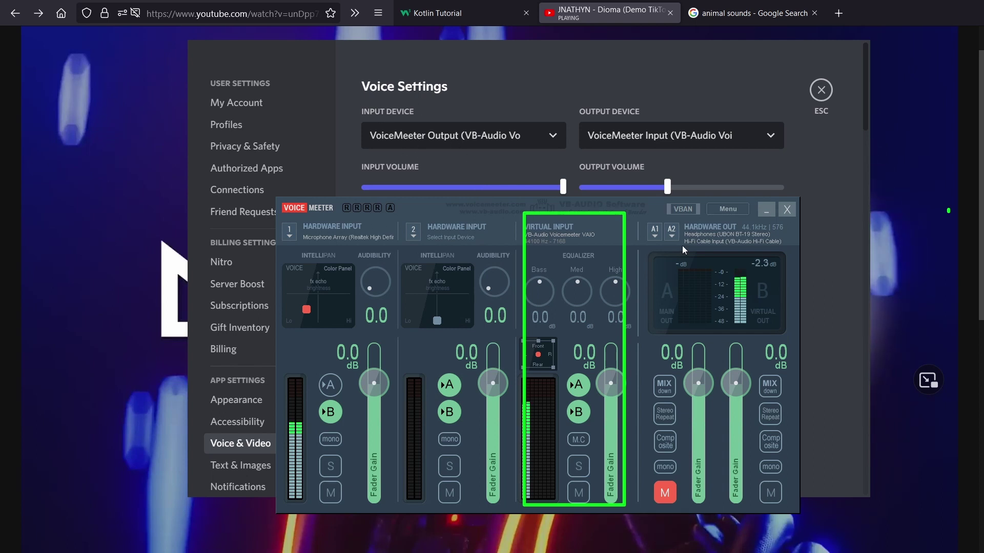
Draw and clear routing annotations, then show the desktop and select the VBCABLE folder
drag(713, 224, 789, 506)
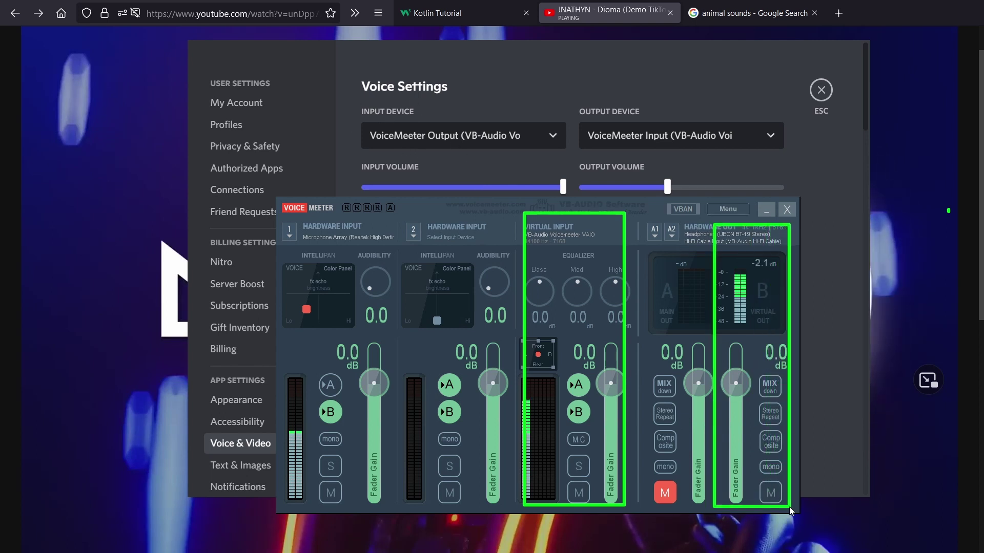
drag(605, 173, 568, 220)
drag(590, 407, 721, 404)
drag(729, 234, 506, 146)
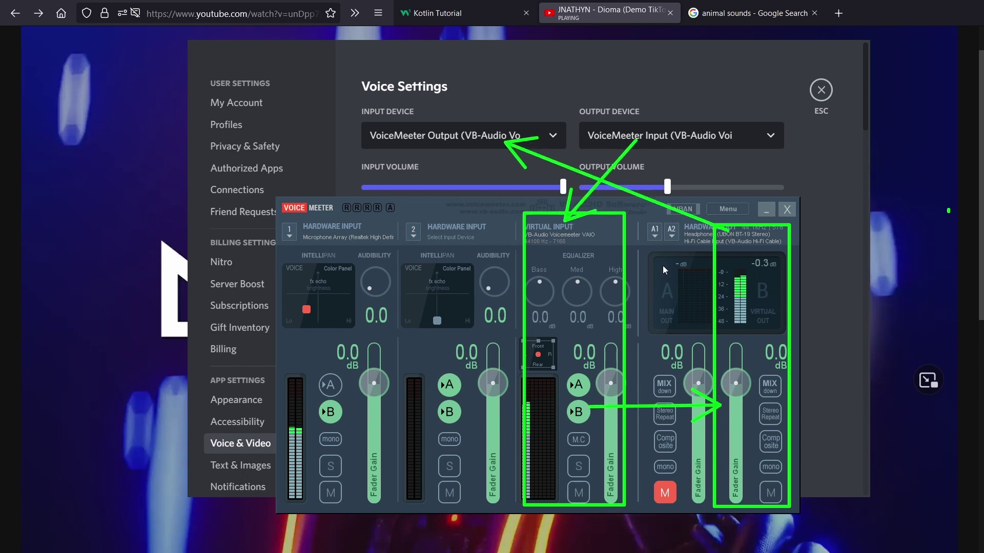
key(Escape)
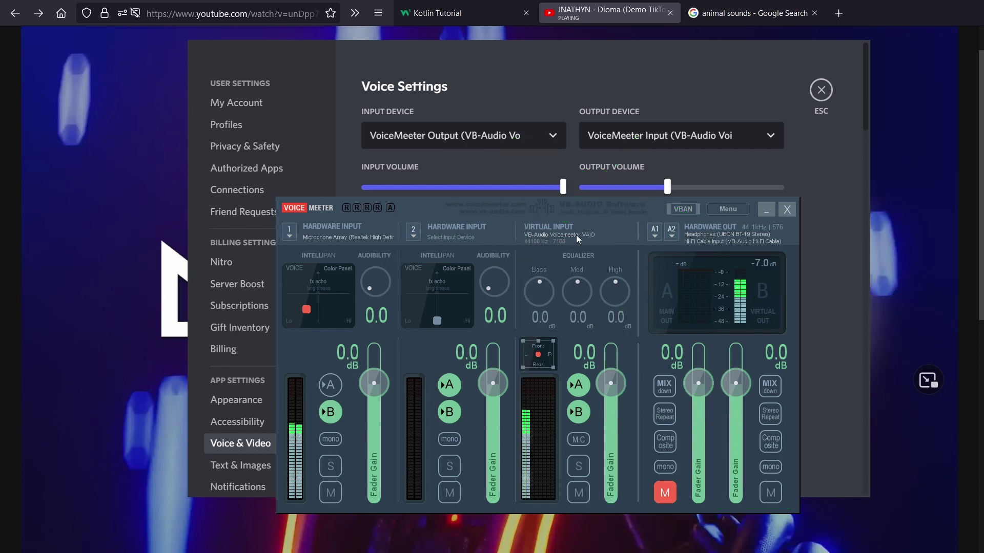
key(super+d)
drag(670, 155, 568, 290)
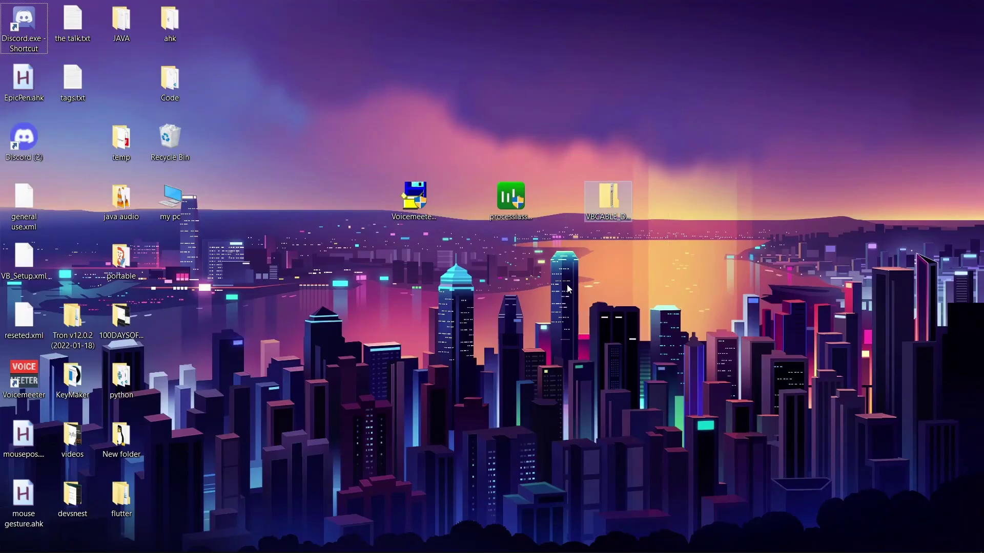
Set Voicemeeter's hardware input 2 to WDM: CABLE Output
key(super+d)
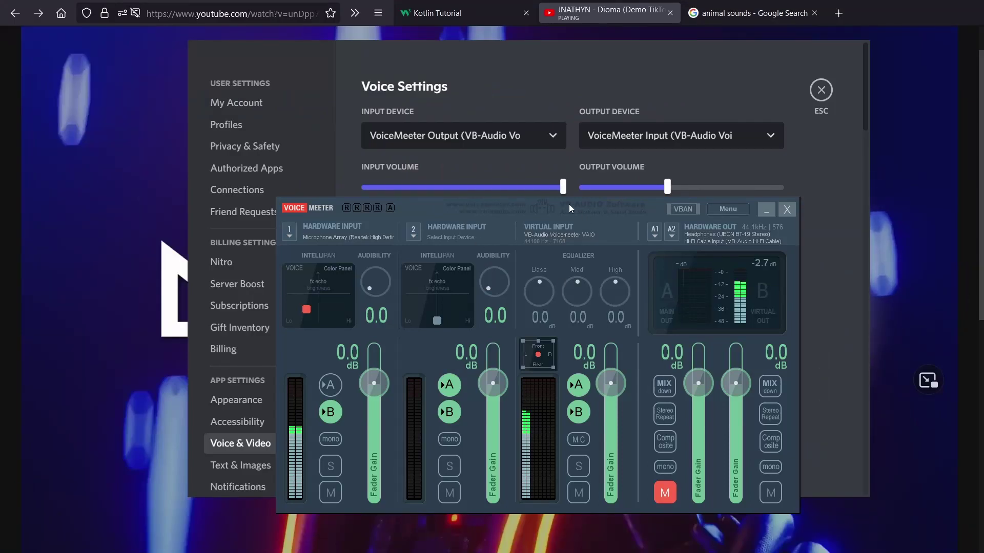
click(438, 238)
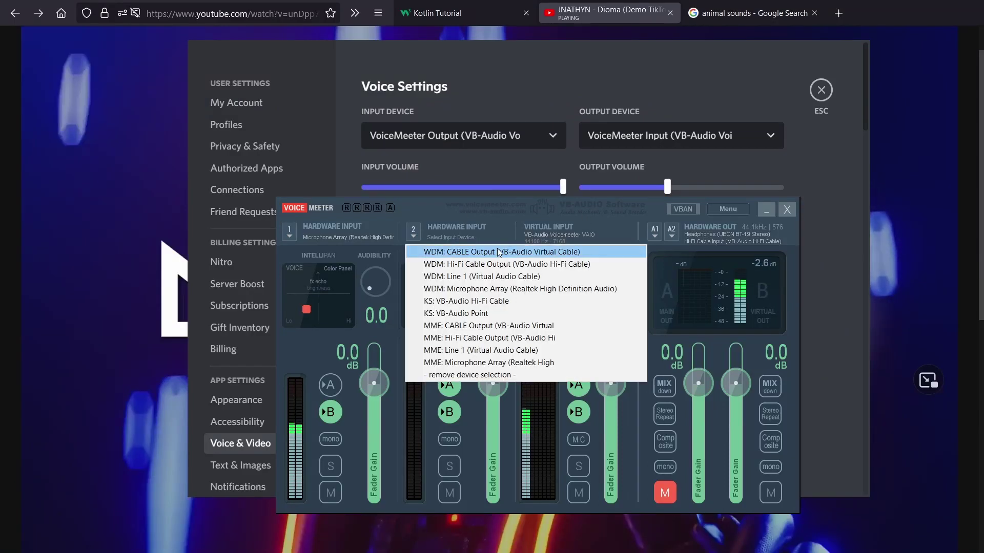
click(499, 252)
Set Discord's output device to CABLE Input
drag(587, 204, 569, 222)
click(672, 147)
click(621, 329)
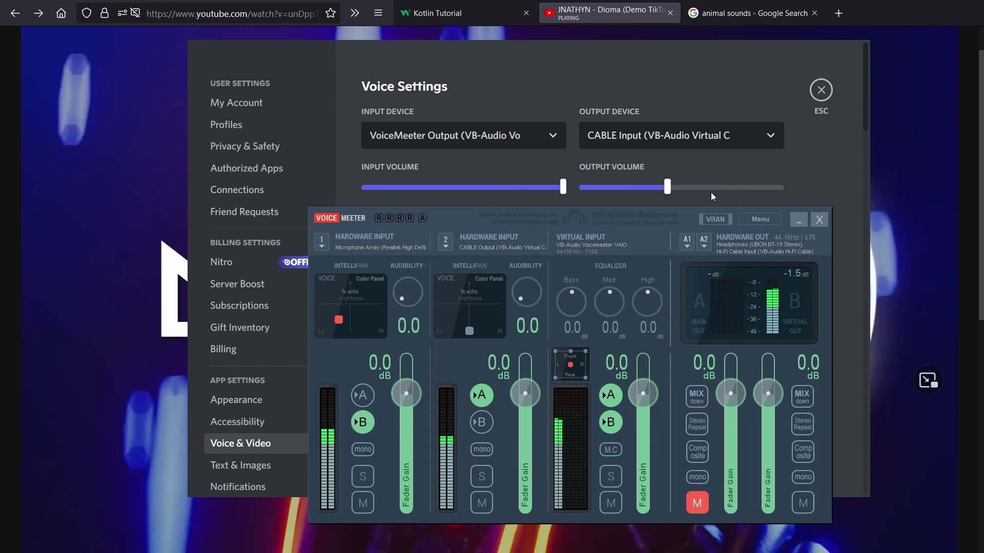
drag(588, 217, 547, 204)
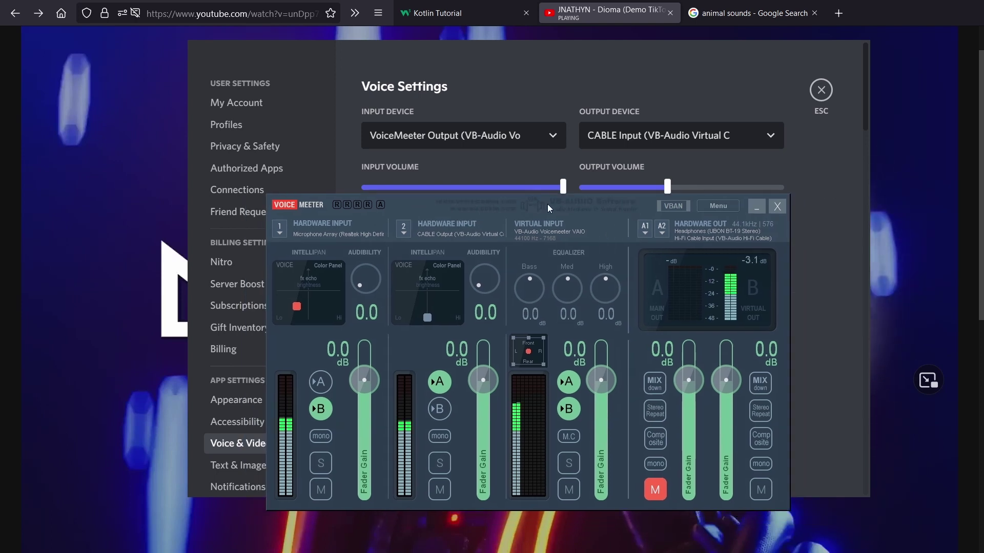
click(738, 207)
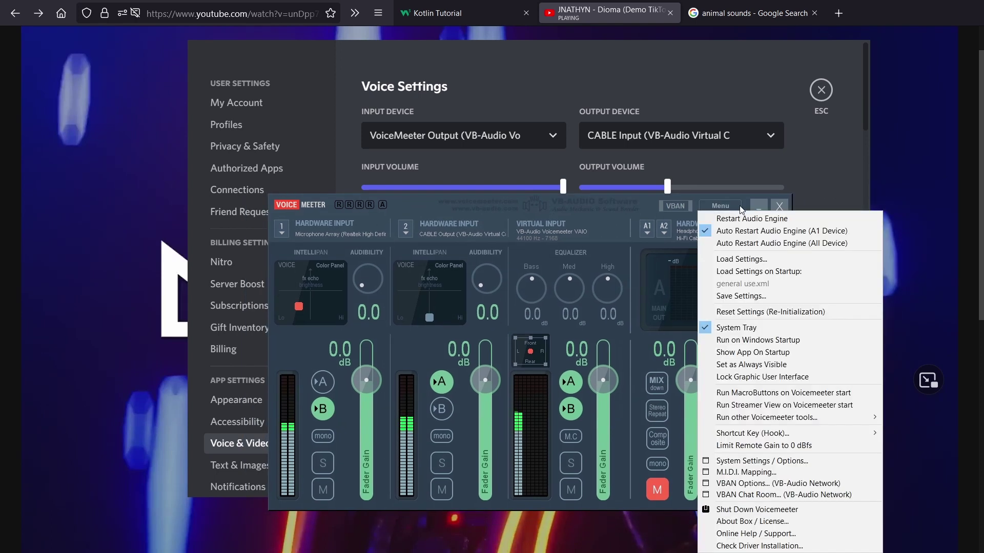
mouse_move(558, 195)
mouse_down()
mouse_move(564, 266)
mouse_move(556, 189)
mouse_up()
click(405, 246)
click(712, 195)
click(727, 251)
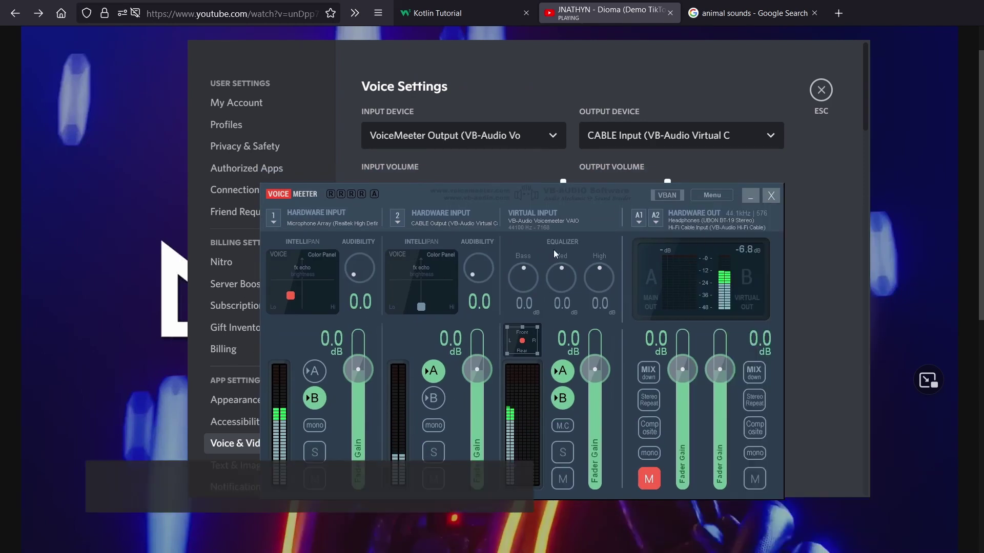
scroll(479, 305, down, 3)
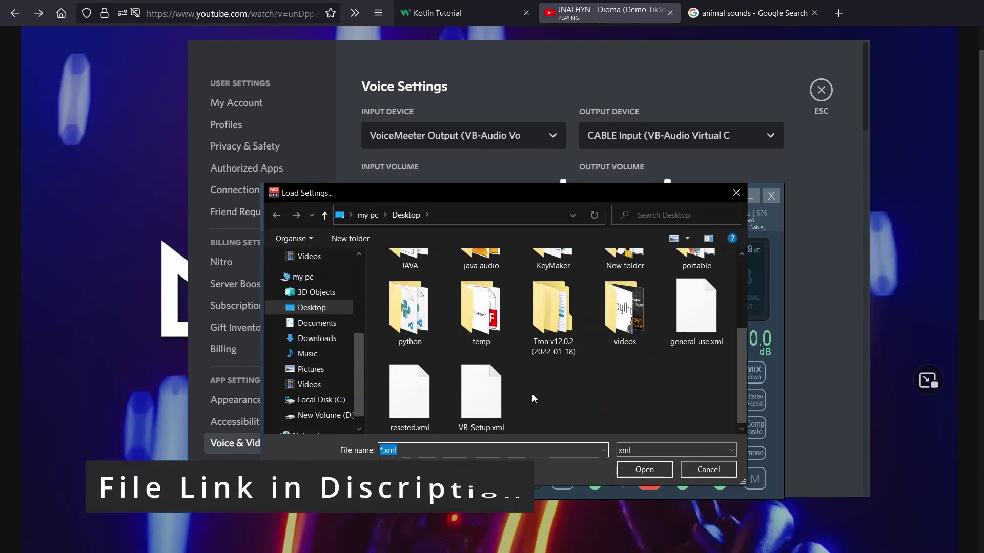
click(709, 473)
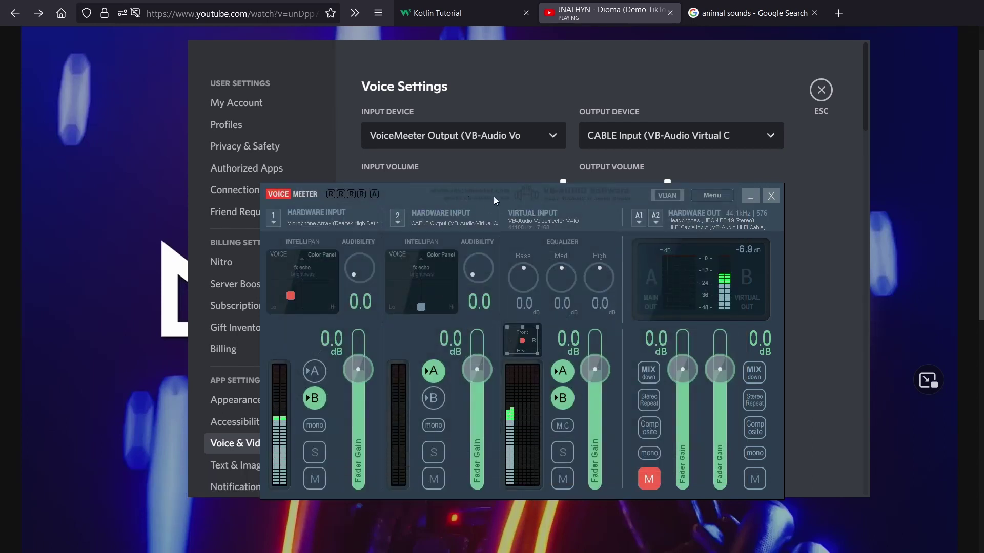
drag(528, 196, 524, 207)
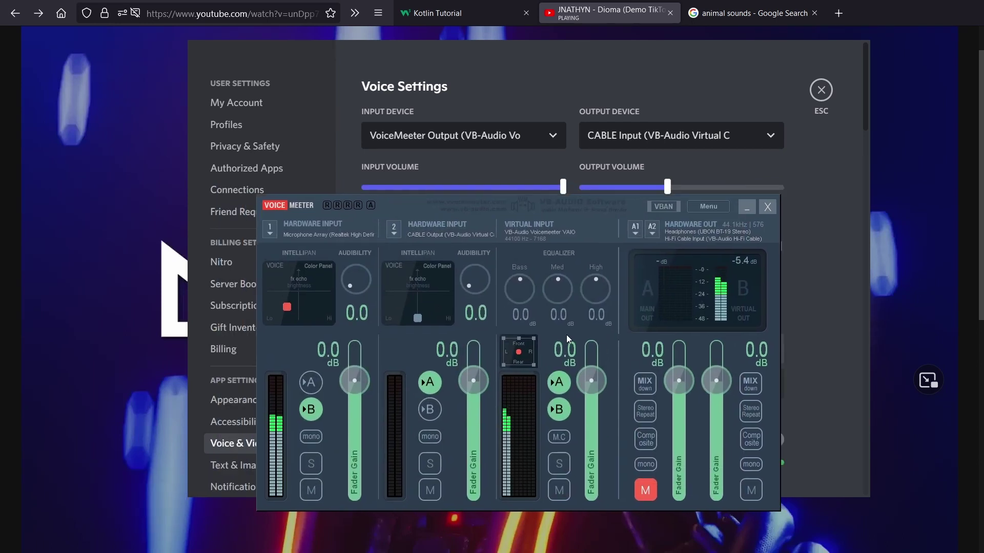
click(635, 228)
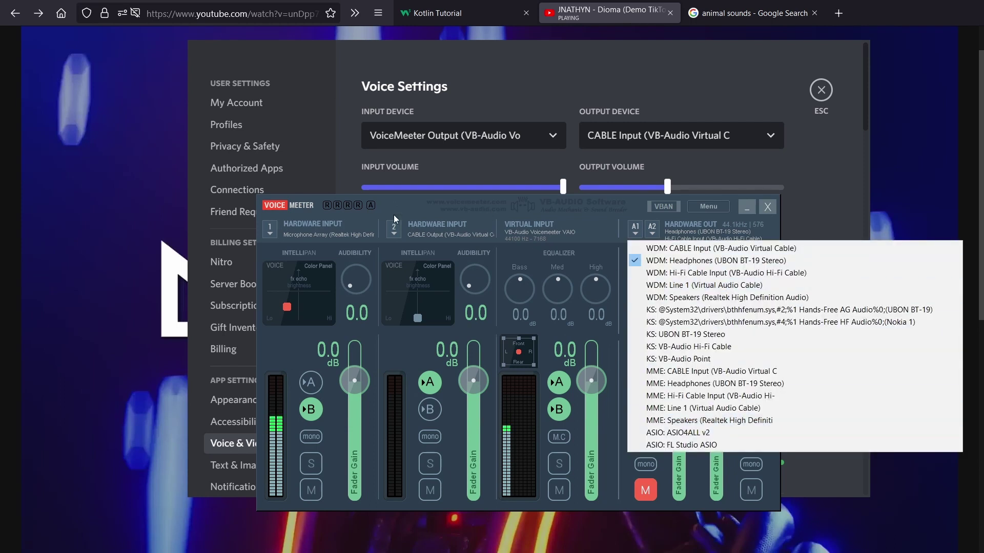
click(270, 229)
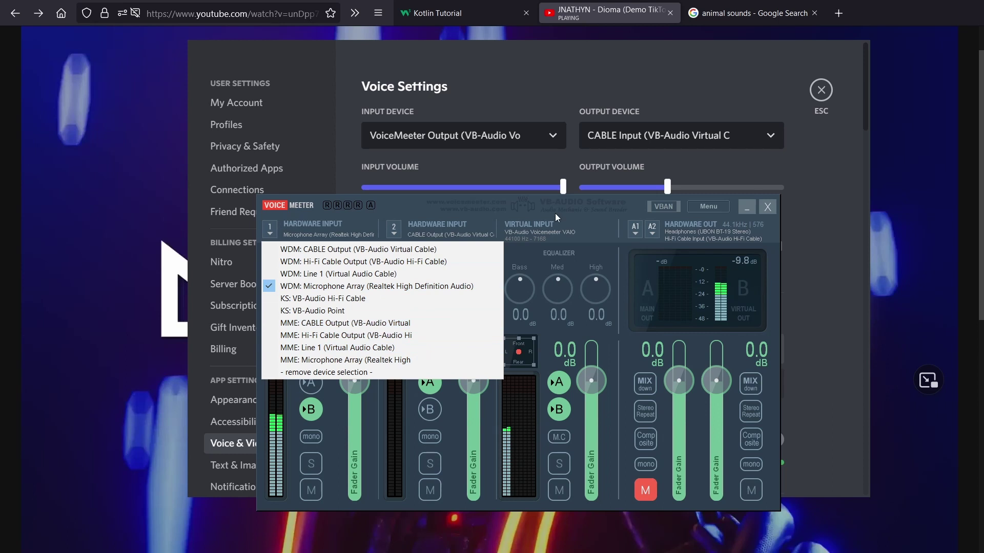
drag(543, 205, 592, 302)
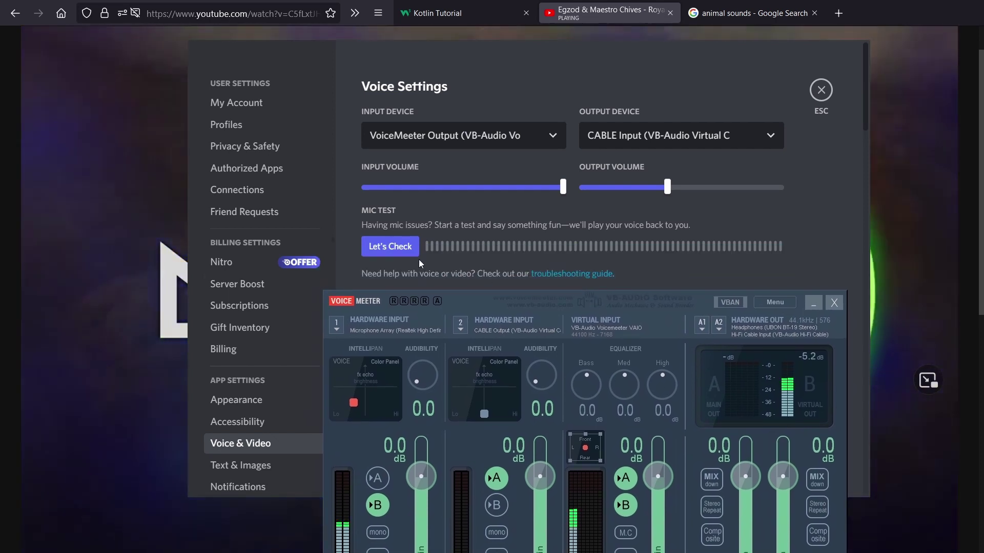
Play the Crow sound from the Google animal sounds results in the browser
click(114, 379)
click(753, 13)
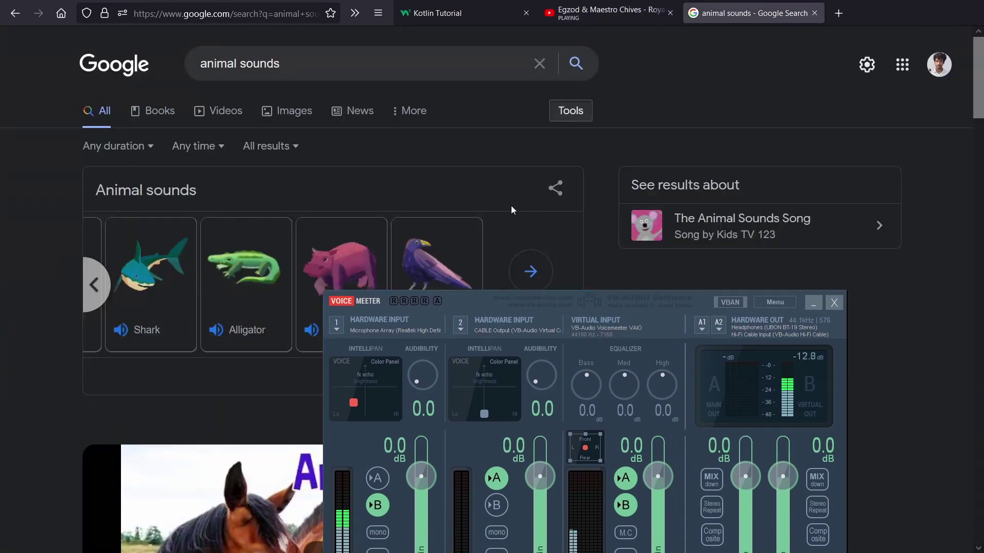
drag(530, 306, 518, 386)
click(408, 338)
Start Discord's mic test with the sound playing, then bring up the speaker's sound options
key(alt+Tab)
key(alt+Tab)
key(alt+Tab)
click(380, 252)
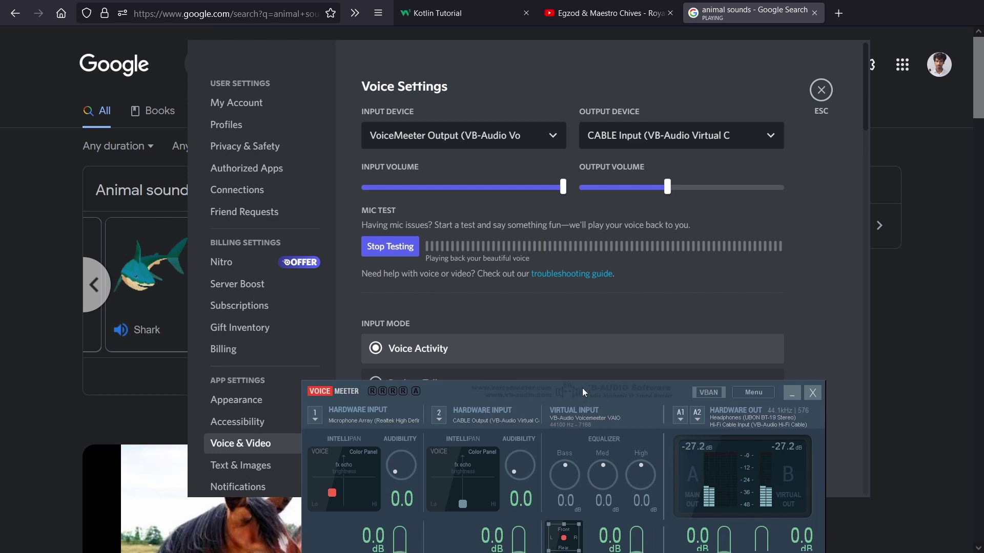
drag(580, 395, 590, 264)
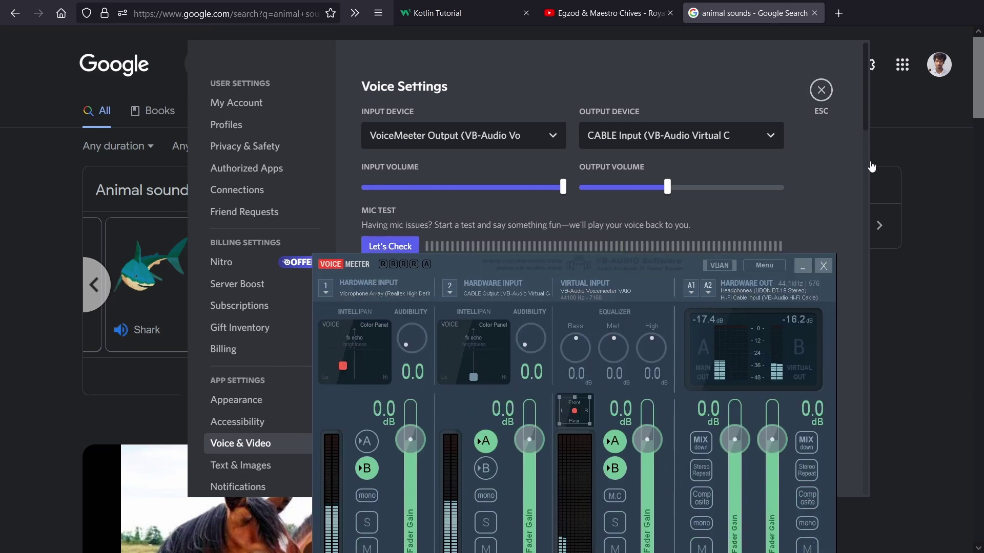
key(alt+Tab)
key(alt+Tab)
drag(590, 264, 567, 134)
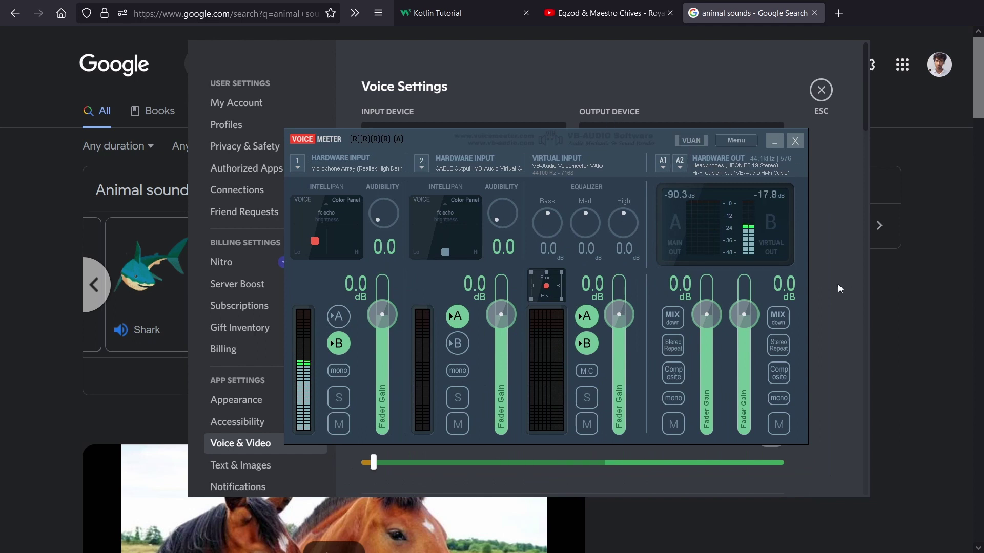
right_click(895, 542)
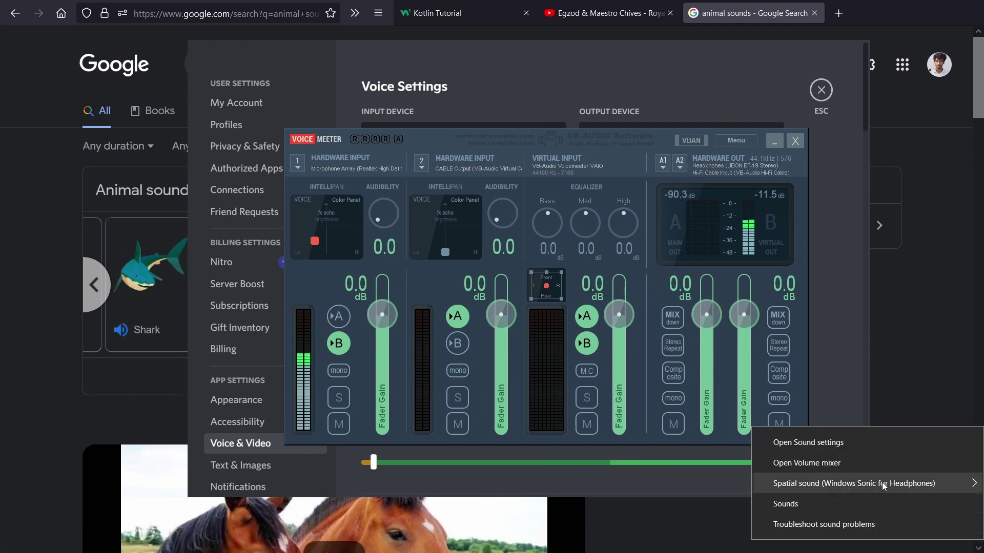
Review the Sound dialog's playback devices, checking CABLE Input's default-device options, then close it
click(845, 504)
click(82, 39)
drag(512, 140, 645, 141)
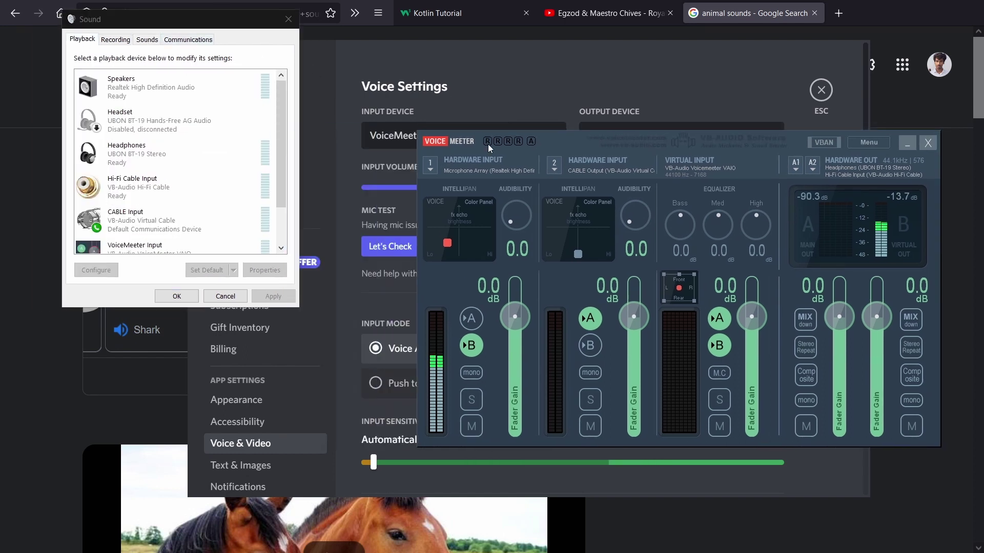
click(197, 218)
click(233, 270)
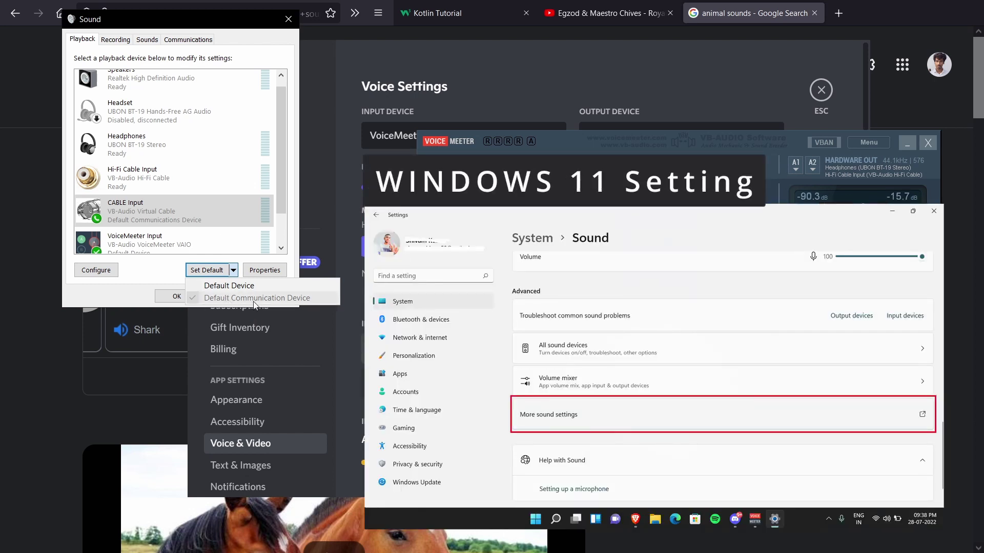
click(316, 301)
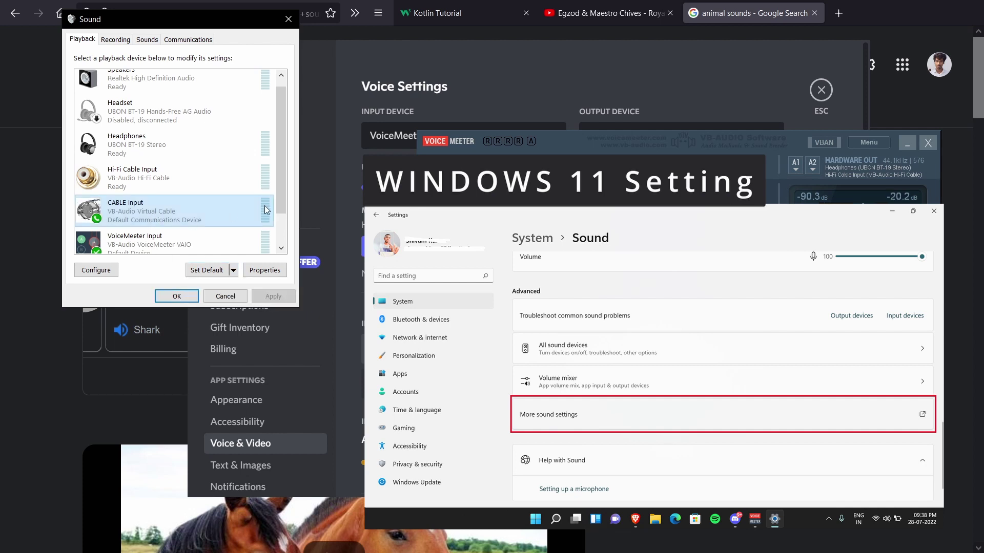
click(187, 233)
click(176, 296)
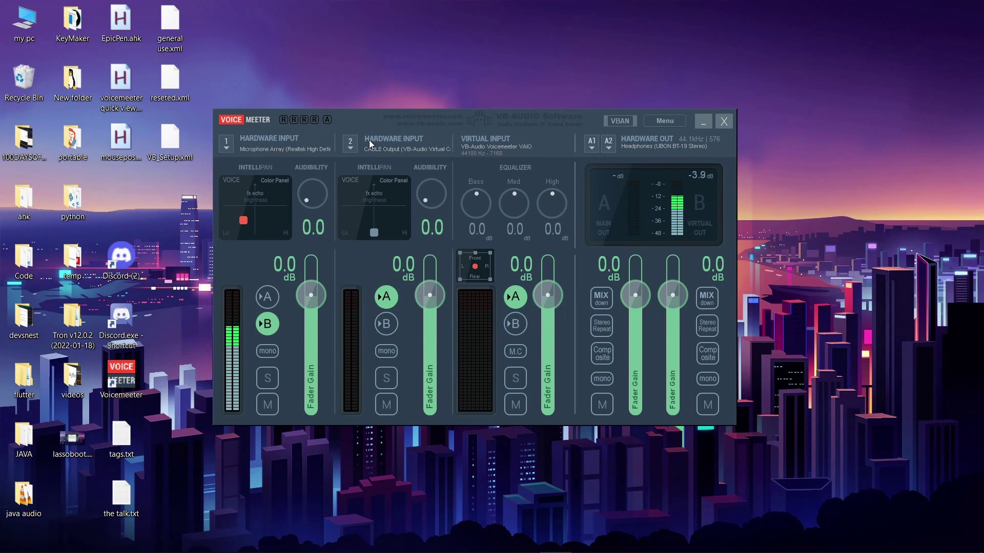
Switch the A1 output to MME: Headphones, then back to WDM: Headphones
click(287, 145)
click(595, 146)
click(595, 146)
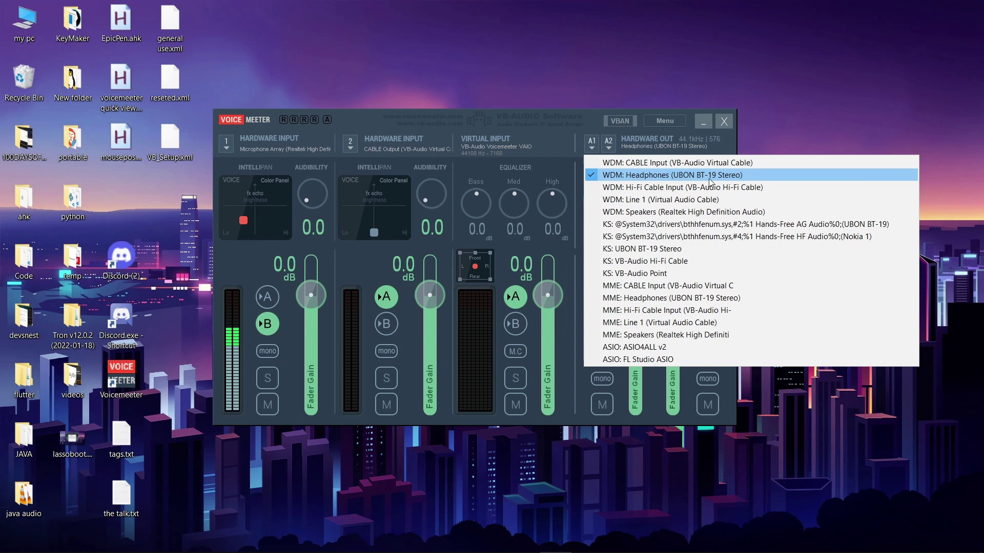
click(648, 299)
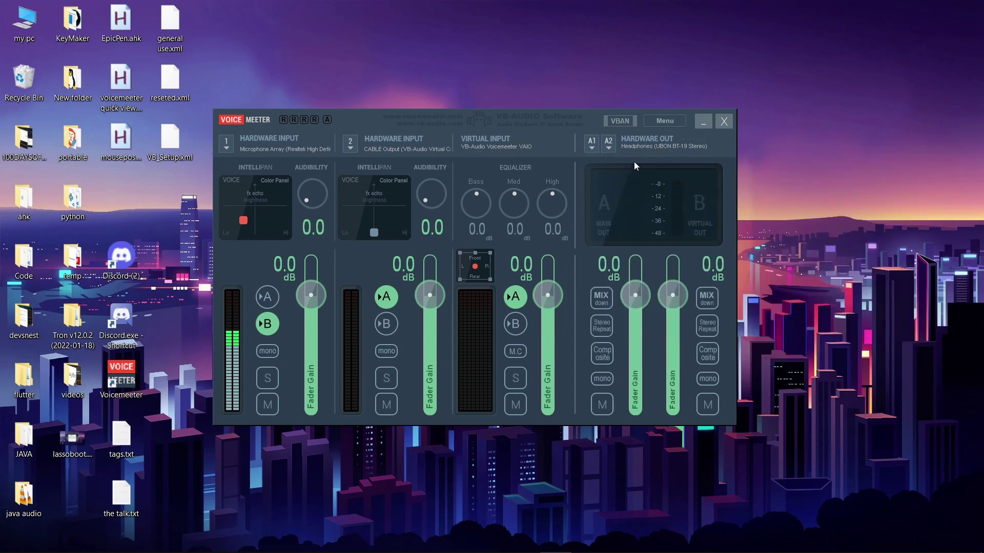
click(592, 147)
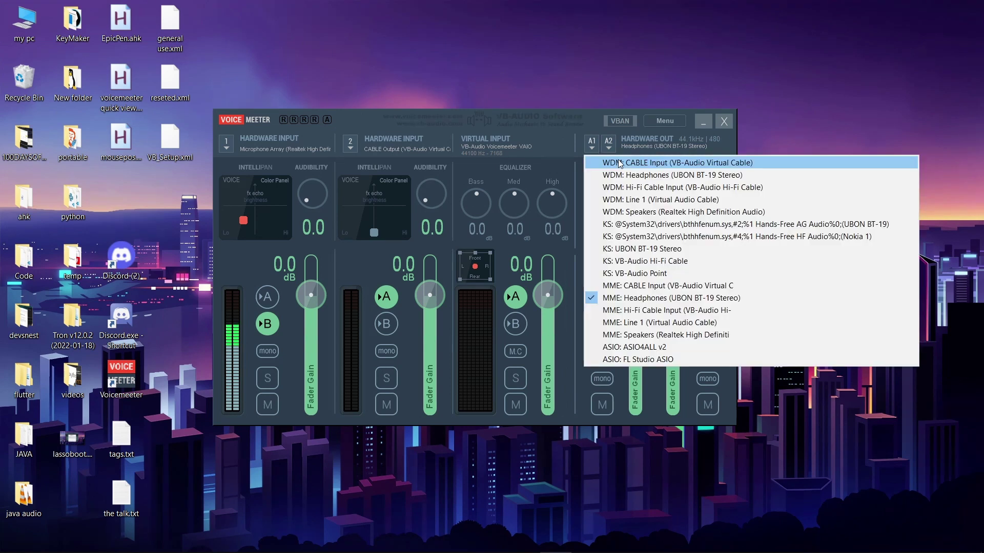
click(644, 174)
click(666, 120)
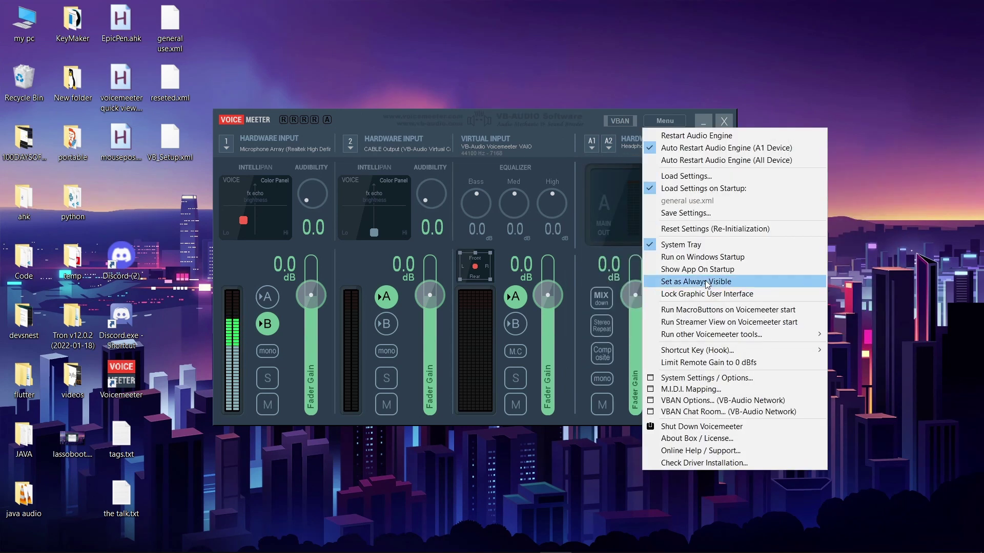
In System Settings, accept the warning and choose 224 samples for WDM buffering
click(707, 378)
drag(695, 174, 484, 171)
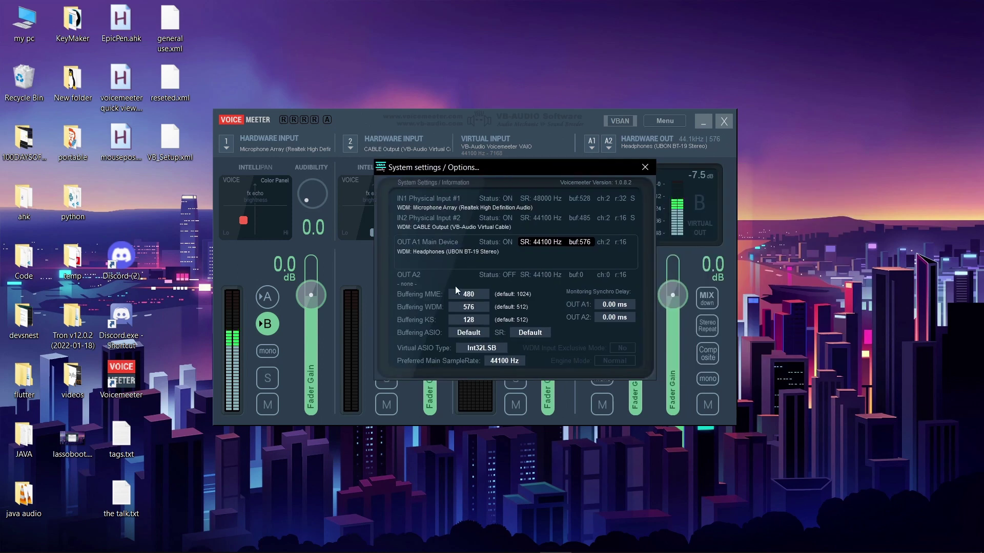
click(471, 307)
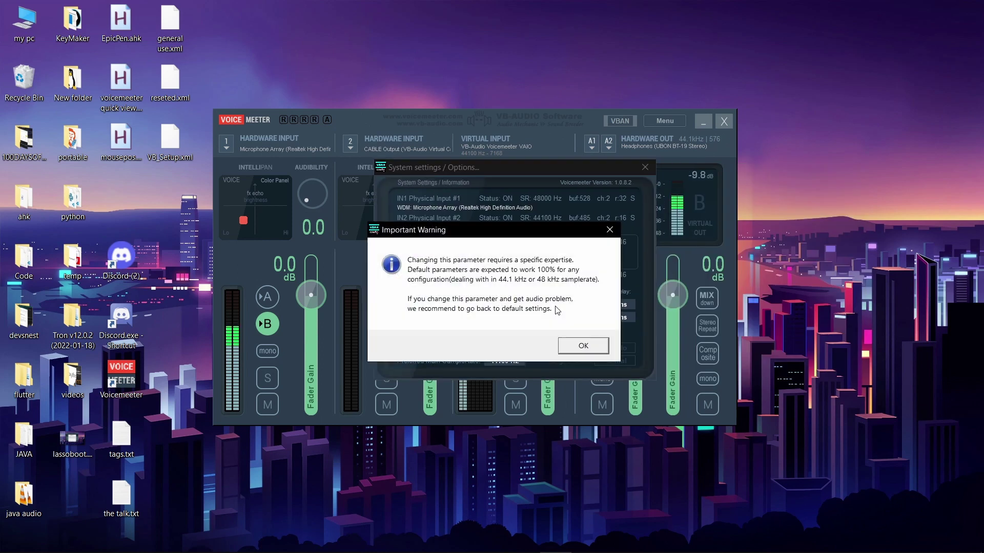
click(584, 345)
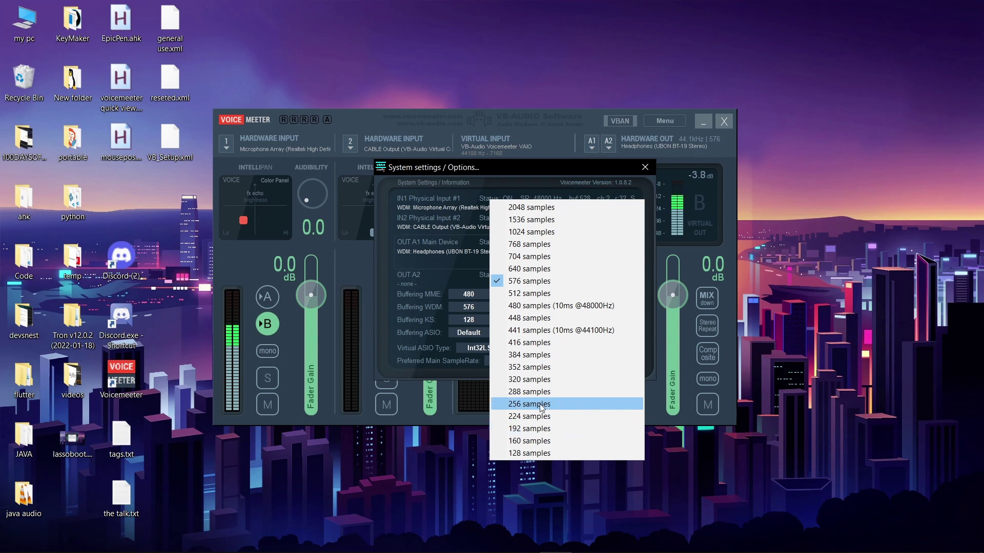
click(566, 416)
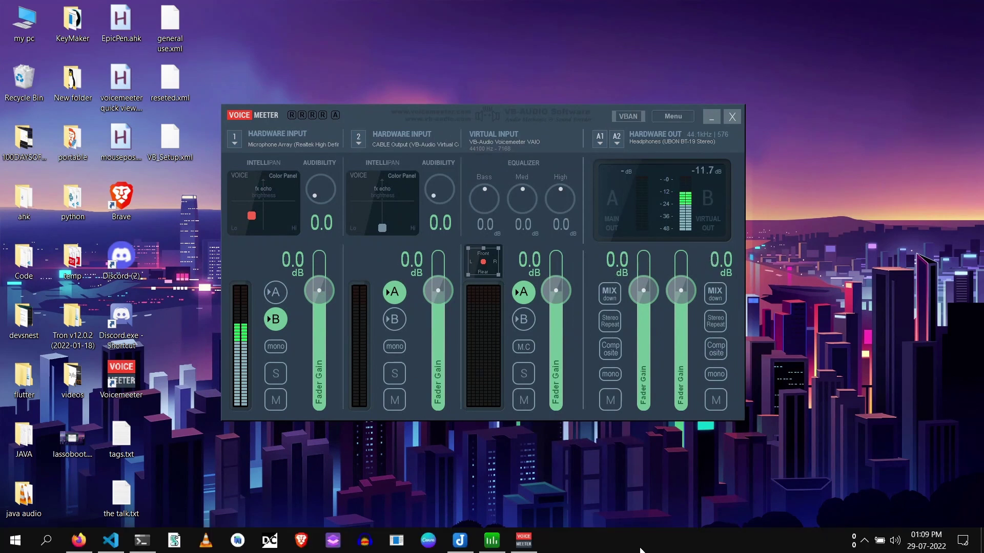
Open Task Manager's Details list and bring up audiodg.exe's options
right_click(640, 551)
click(729, 477)
click(376, 105)
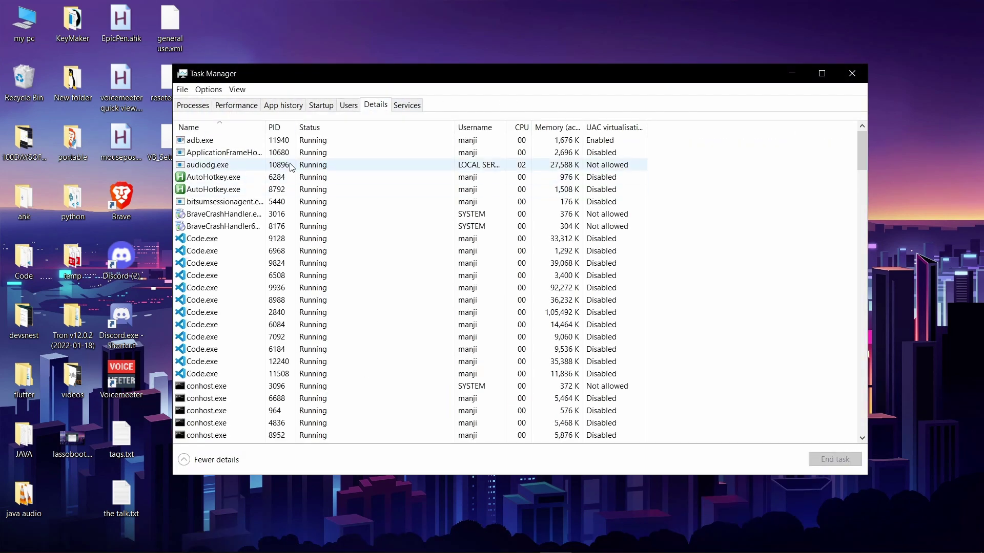
right_click(298, 168)
Try restricting audiodg.exe's affinity to CPU 2, cancel without applying, and close Task Manager
mouse_move(377, 214)
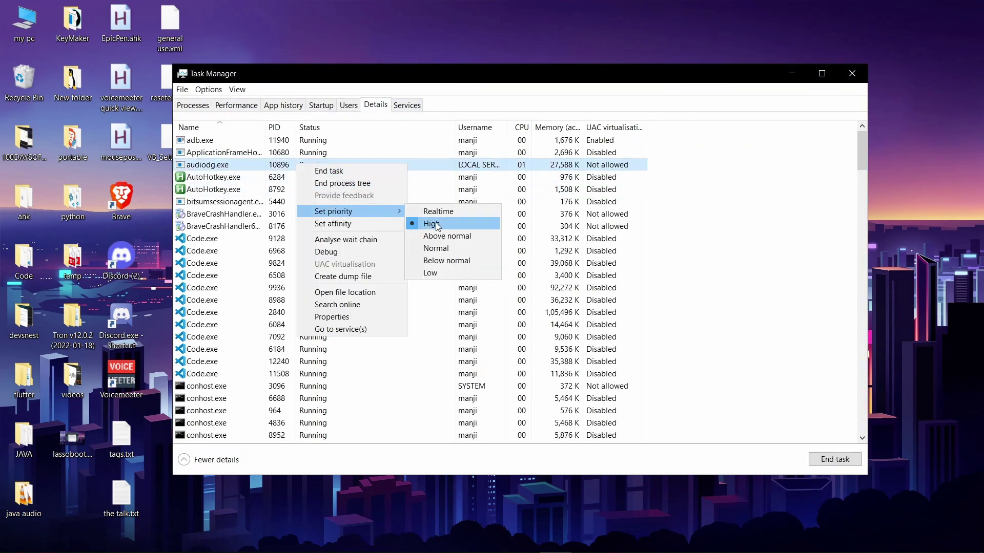
click(344, 224)
click(190, 150)
click(190, 181)
click(327, 283)
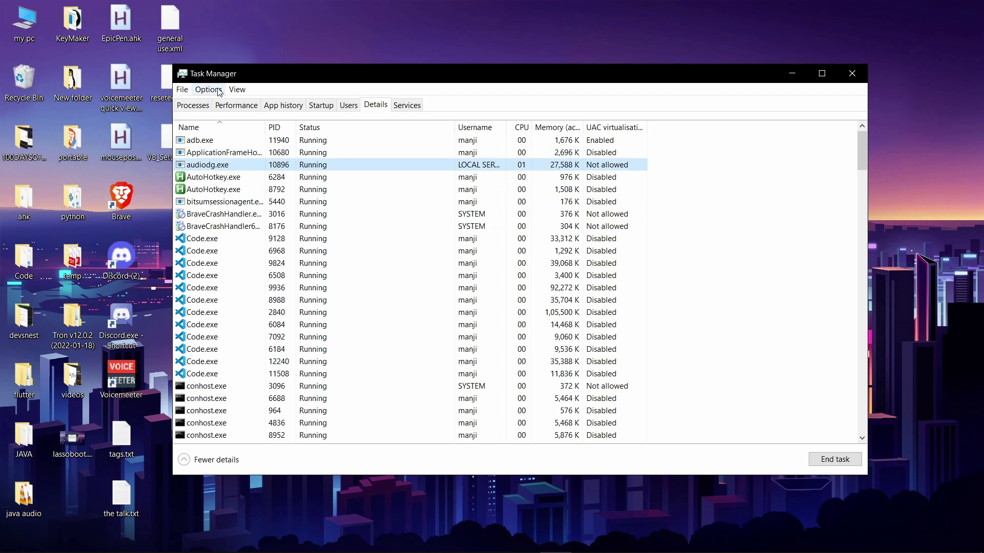
click(852, 73)
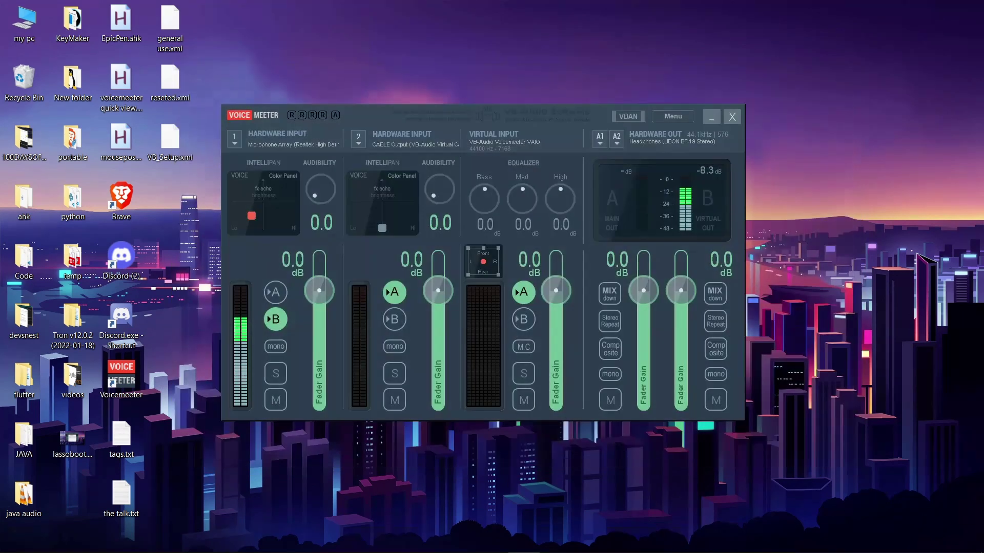
In Process Lasso, keep audiodg.exe always at High priority on CPU 2
click(492, 541)
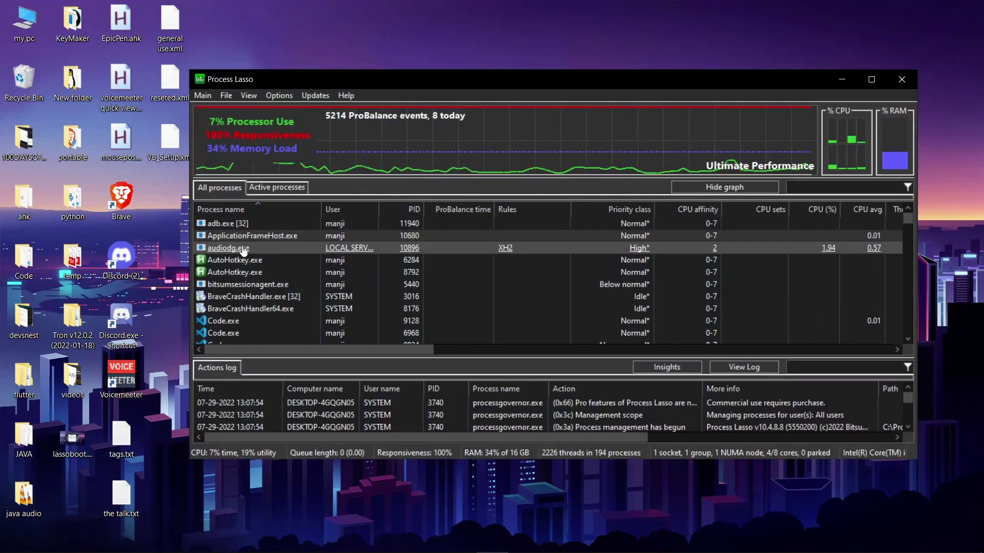
right_click(331, 249)
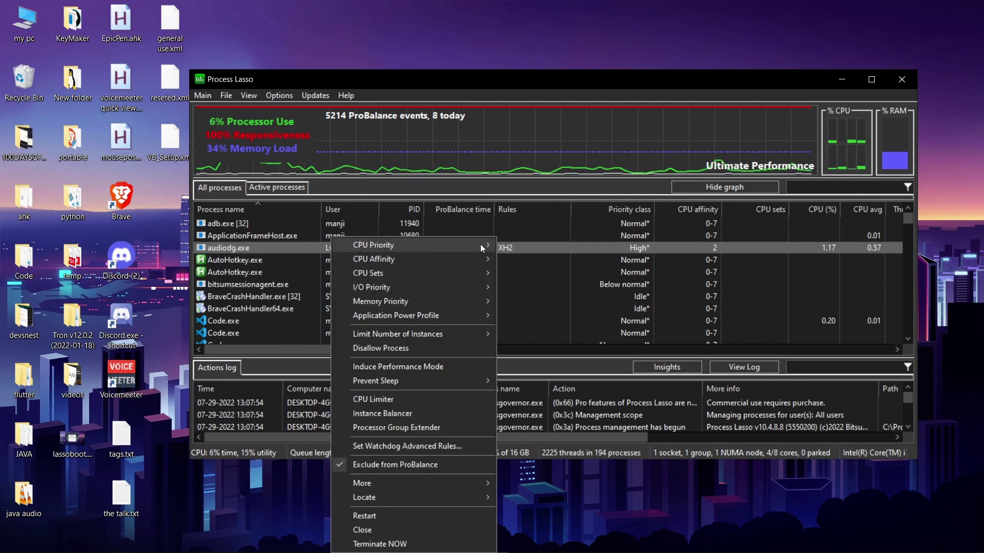
mouse_move(481, 245)
mouse_move(560, 260)
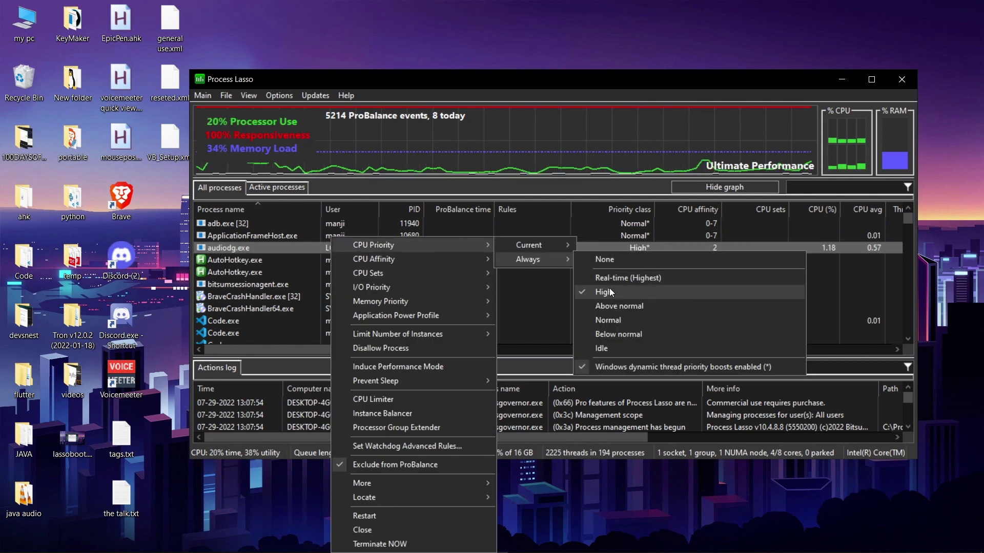
mouse_move(420, 259)
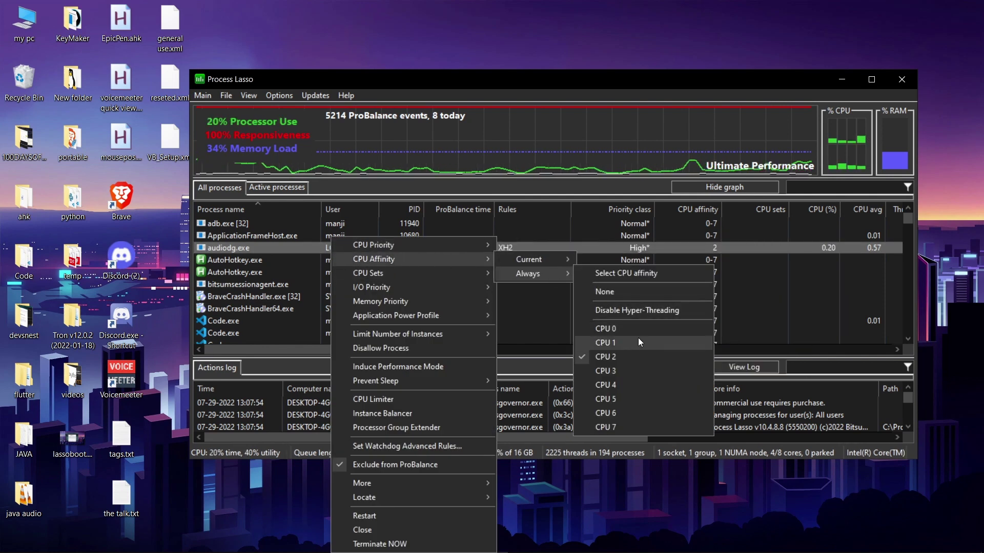
click(456, 198)
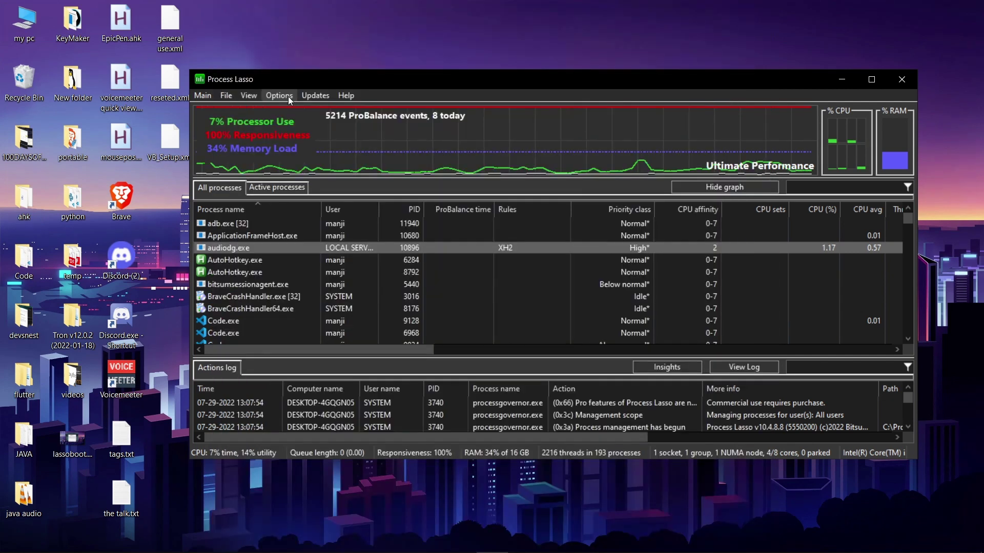
Complete Process Lasso's Configure Startup wizard and minimize it
click(290, 97)
mouse_move(287, 110)
click(528, 108)
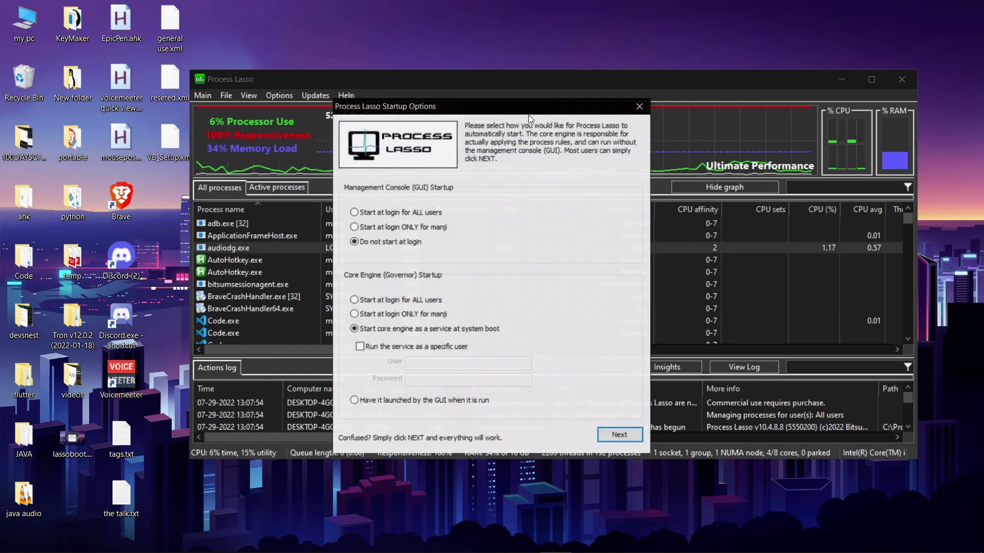
click(620, 435)
click(619, 415)
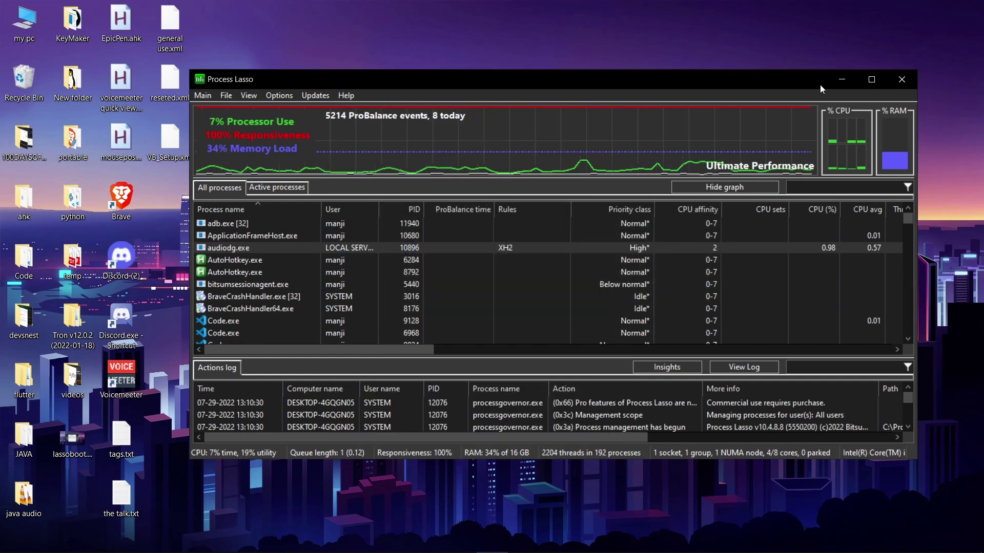
click(842, 79)
Test the hardware input 1 and Virtual Input gains, reset both to 0.0 dB, and boost the Bass
mouse_move(323, 305)
mouse_down()
mouse_move(332, 286)
mouse_move(323, 303)
mouse_up()
double_click(323, 303)
mouse_move(563, 296)
mouse_down()
mouse_move(564, 322)
mouse_move(564, 294)
mouse_up()
double_click(564, 294)
drag(494, 194, 499, 155)
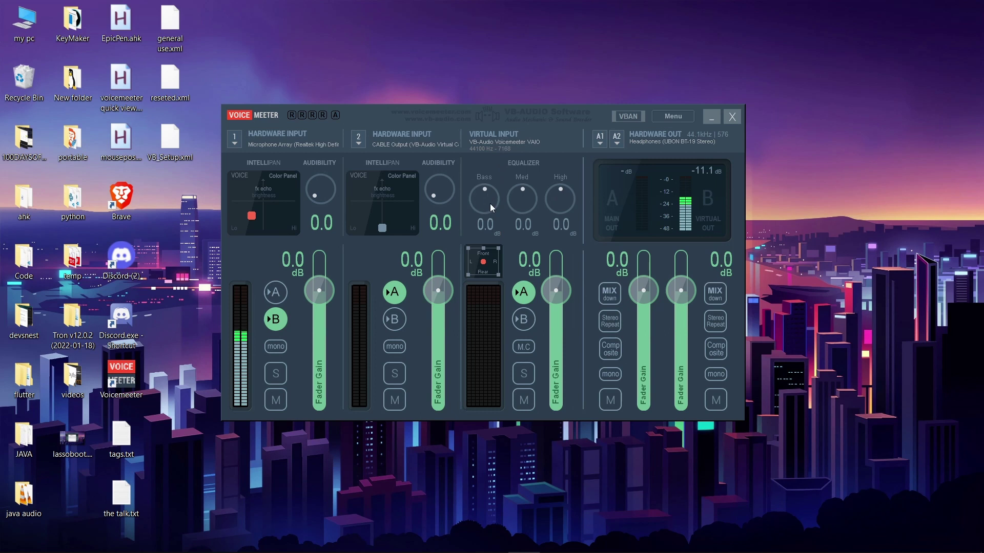
Test solo on hardware input 2 and mute/unmute on hardware input 1 and the virtual input
click(393, 374)
click(276, 400)
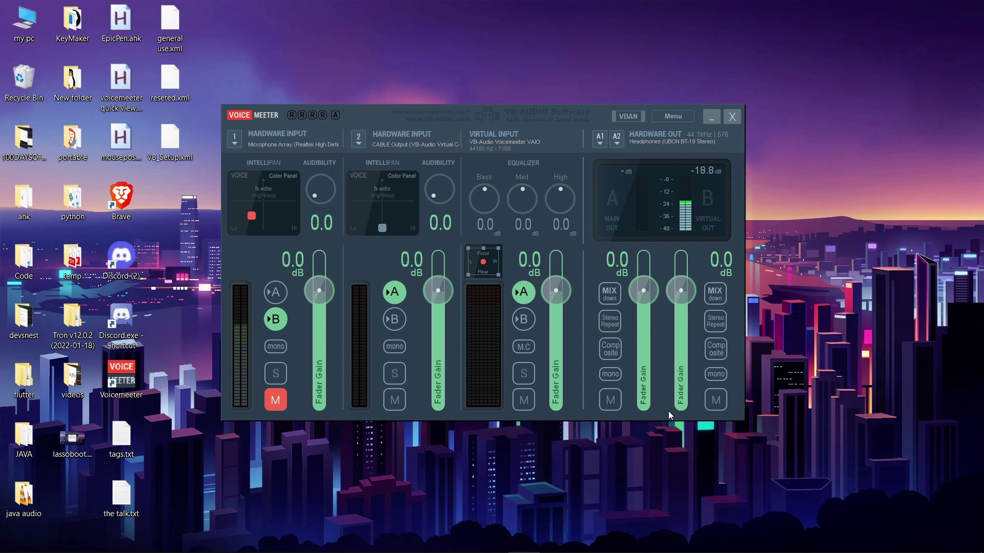
click(275, 401)
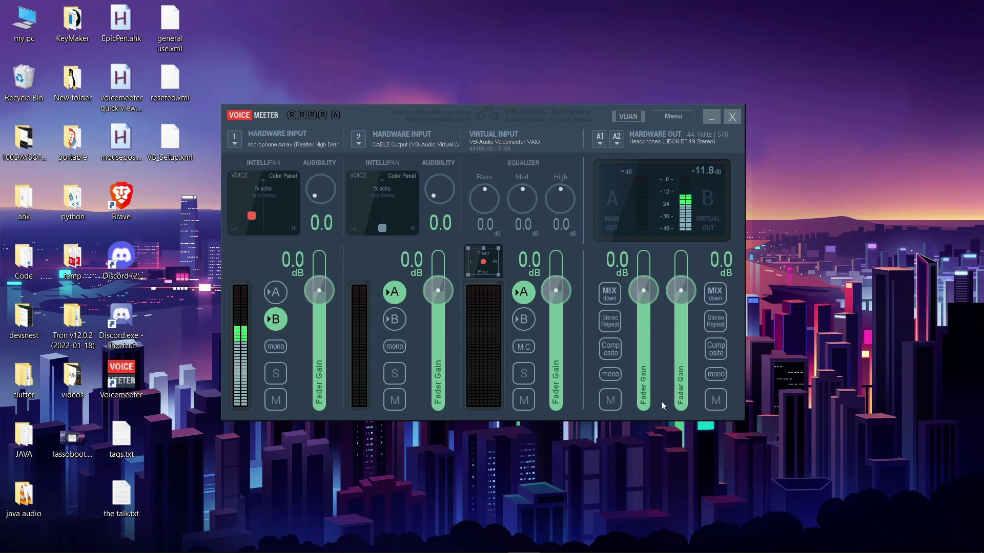
click(525, 402)
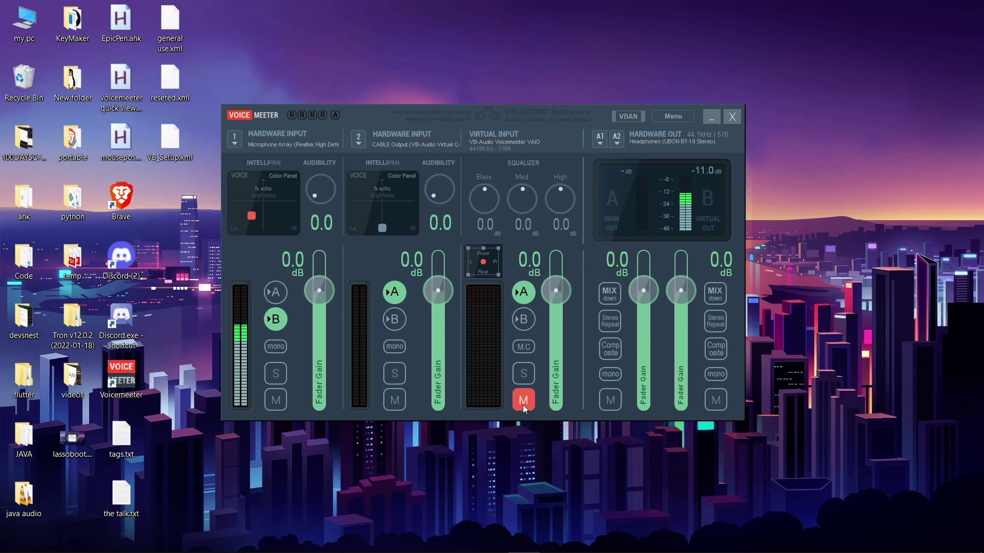
click(523, 406)
Turn on mix-down for output A and check the A2 device list without changing it
click(618, 295)
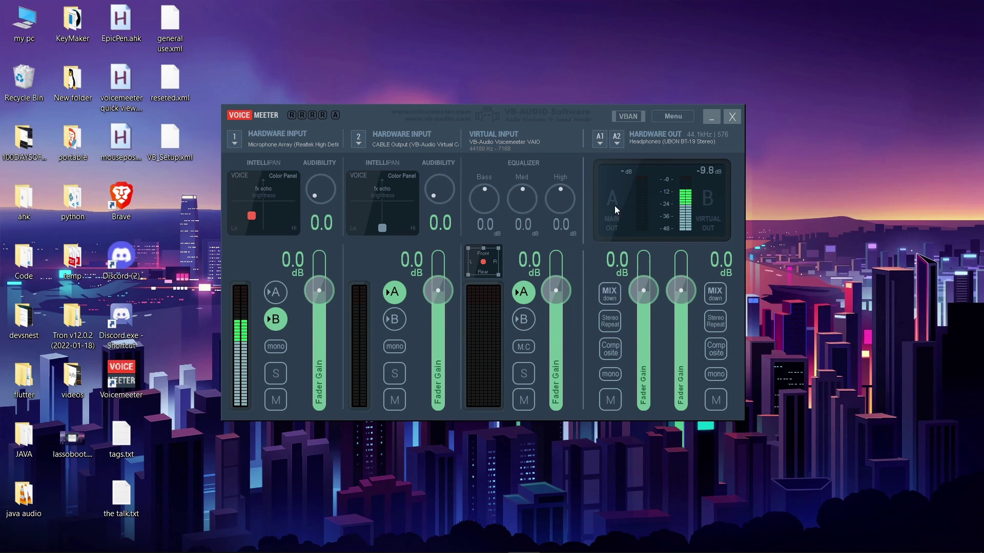
click(617, 142)
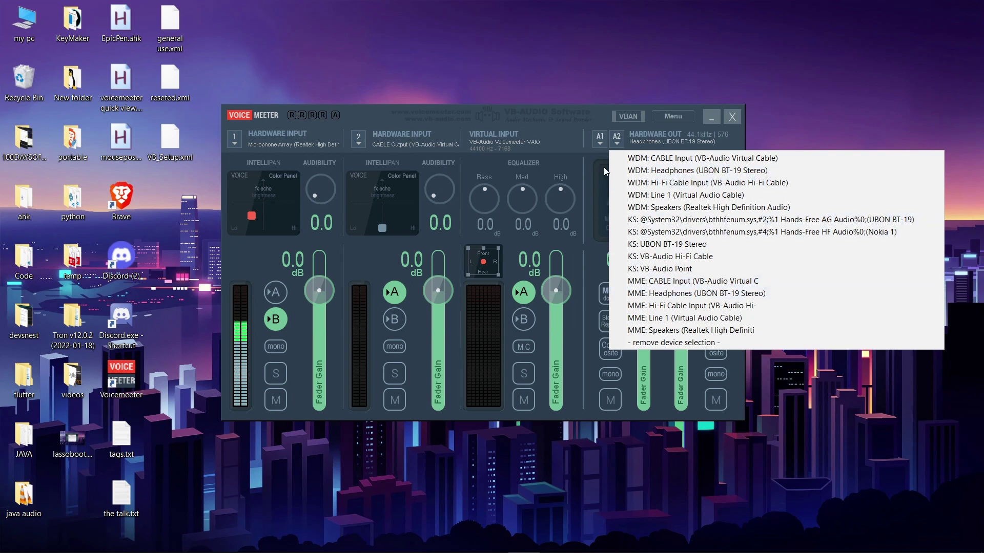
click(553, 113)
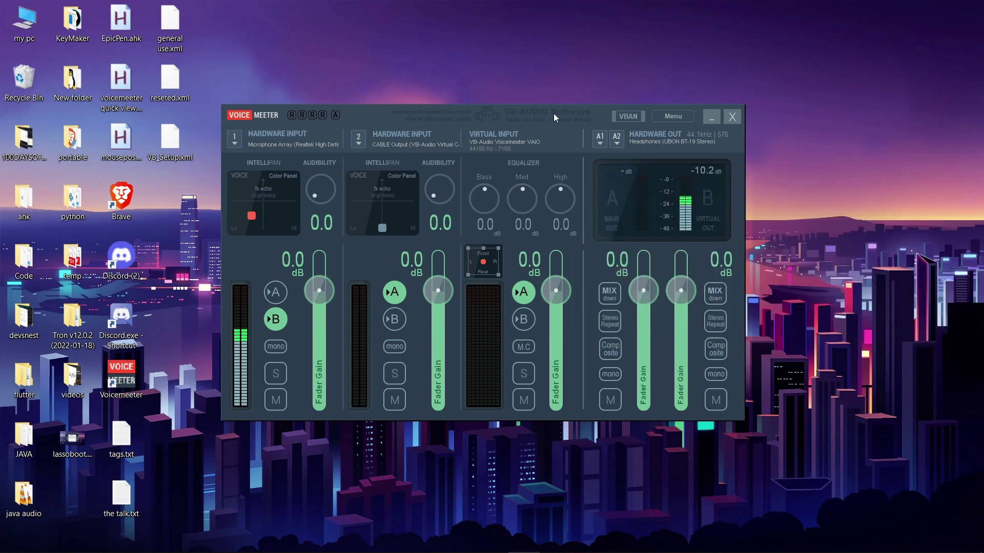
Open the VBAN network configuration and switch VBAN on
click(632, 116)
drag(636, 114, 433, 123)
click(292, 152)
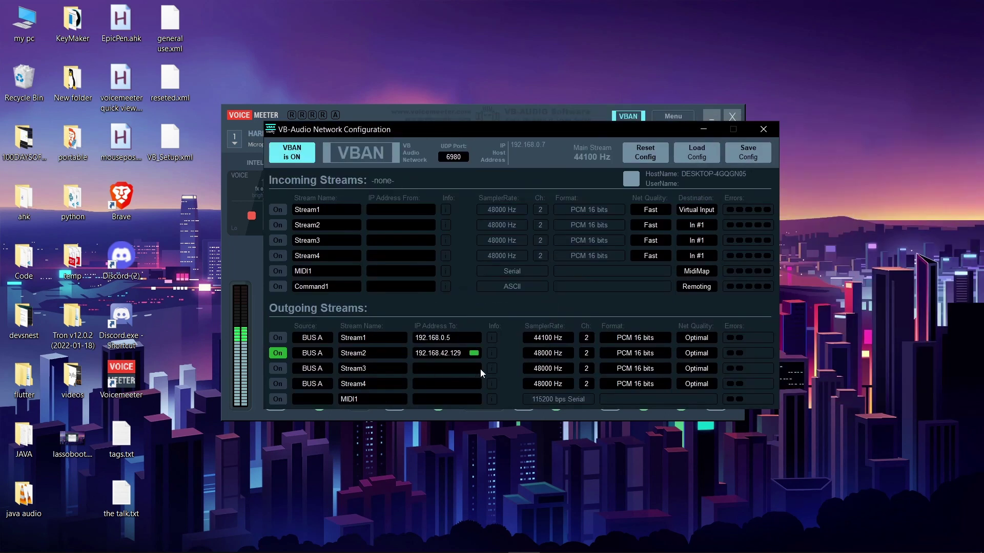
Close the VBAN window and enable the System Tray option in Voicemeeter's menu
click(763, 129)
click(661, 117)
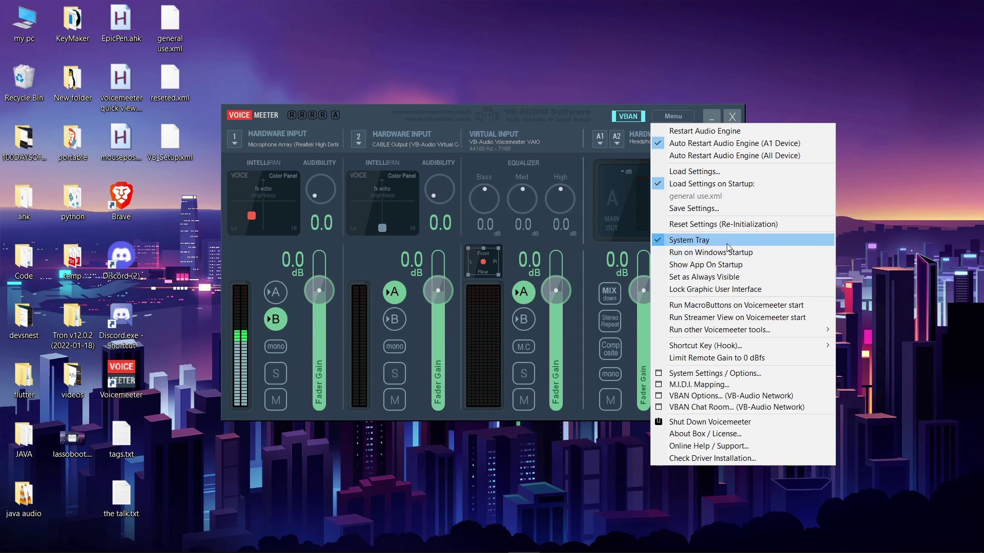
click(572, 117)
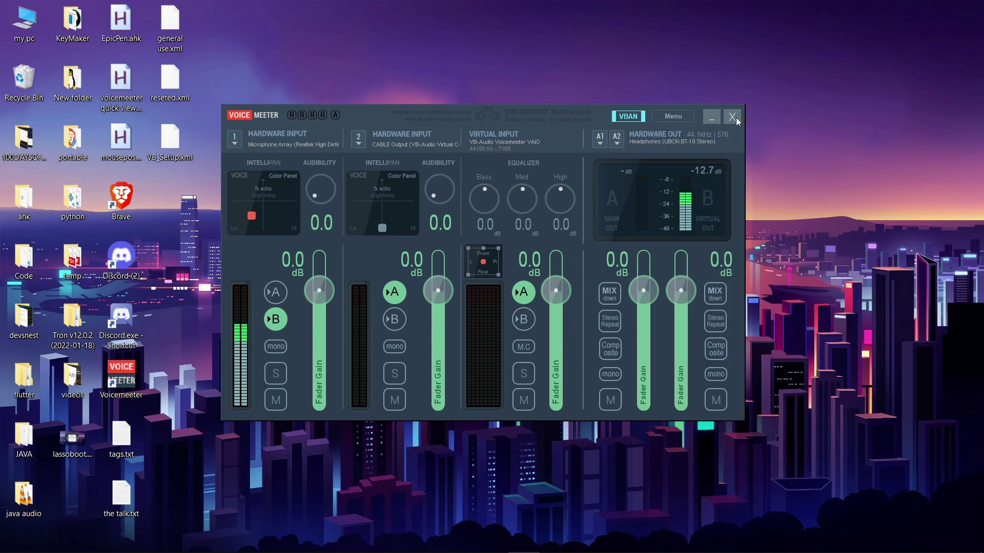
Close the mixer to the system tray and restore it from the tray icon
click(732, 117)
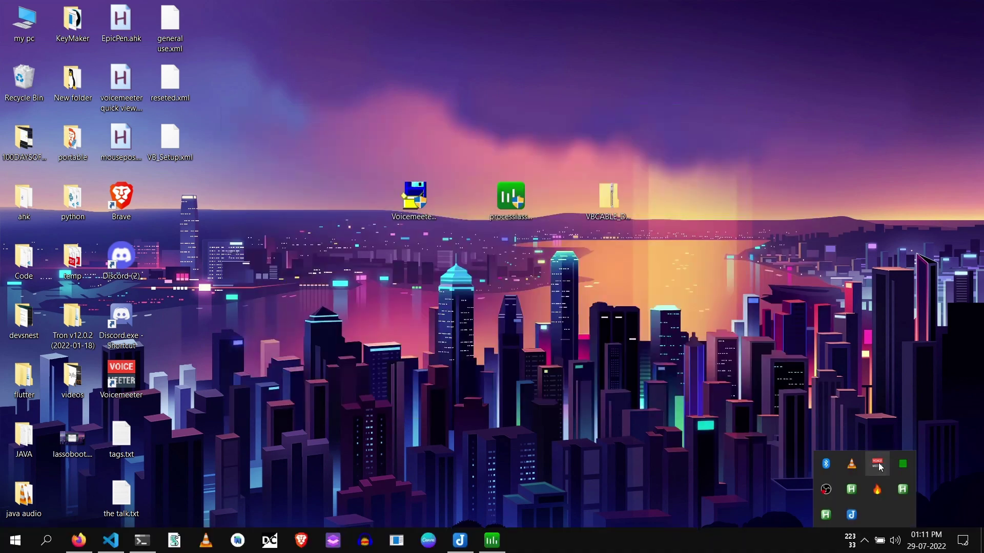
click(878, 463)
drag(548, 121, 516, 119)
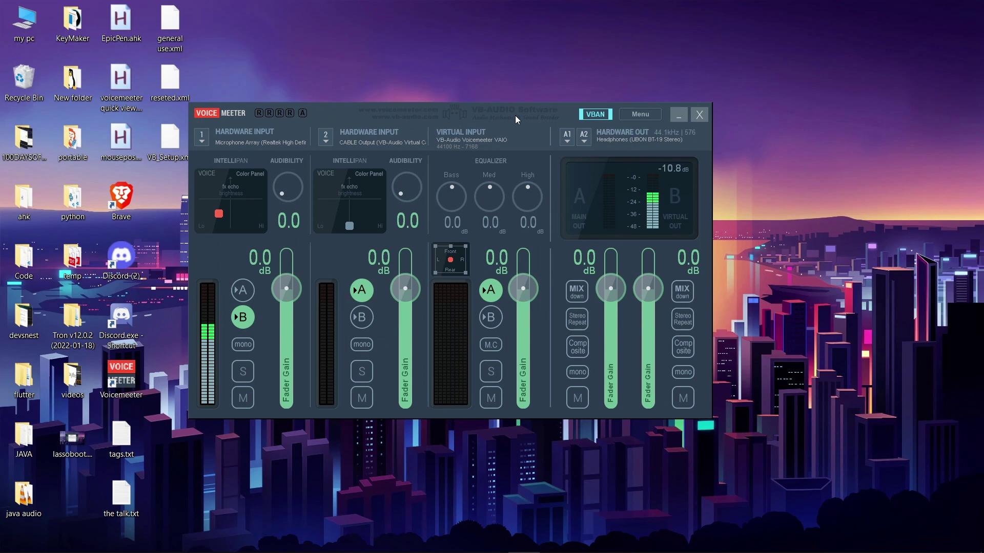